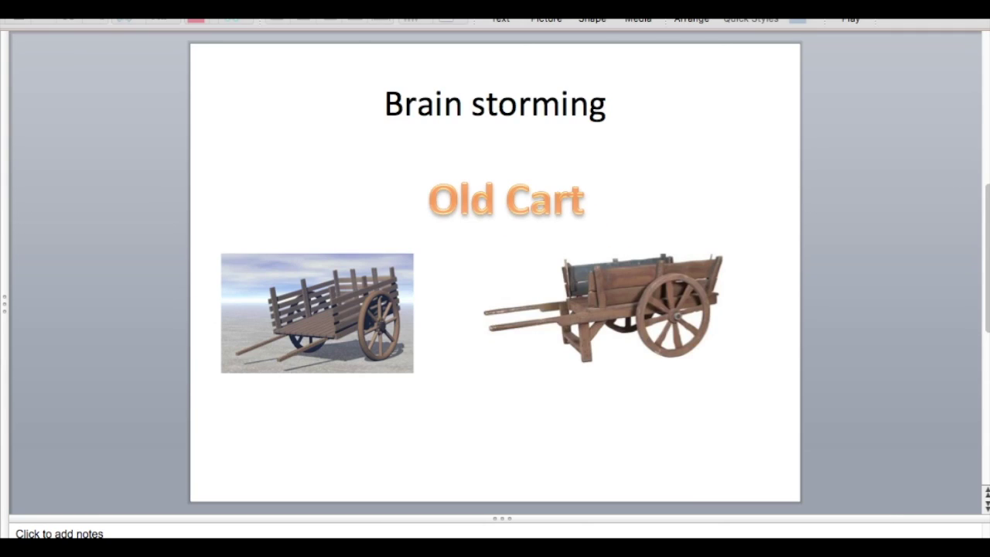
pyautogui.press('pagedown')
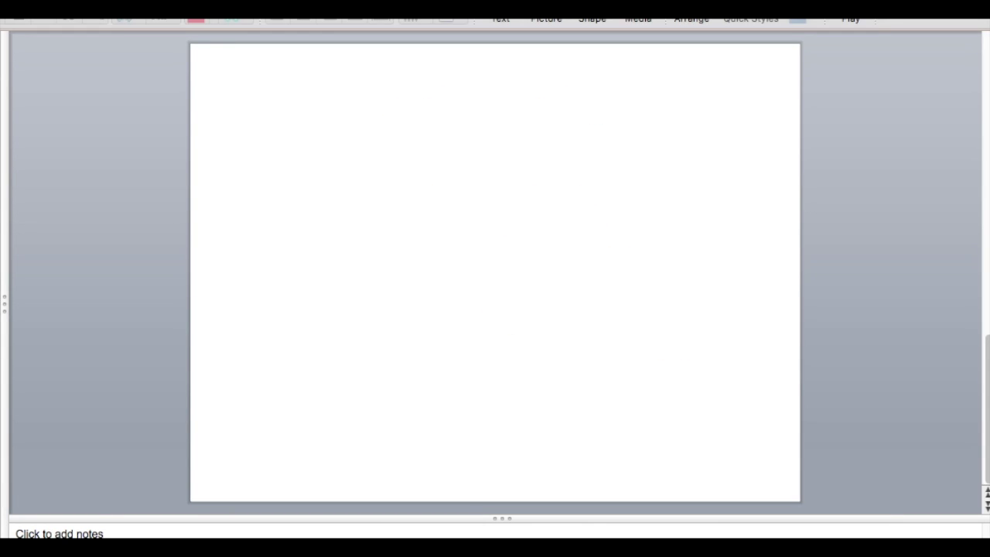
# - On the Old Cart slide, draw a long rectangular bar near the upper middle
pyautogui.click(592, 18)
pyautogui.click(808, 51)
pyautogui.moveTo(400, 181); pyautogui.dragTo(602, 219)
# - Review the bar's Format Shape fill and shadow options, leaving no shadow applied
pyautogui.rightClick(539, 218)
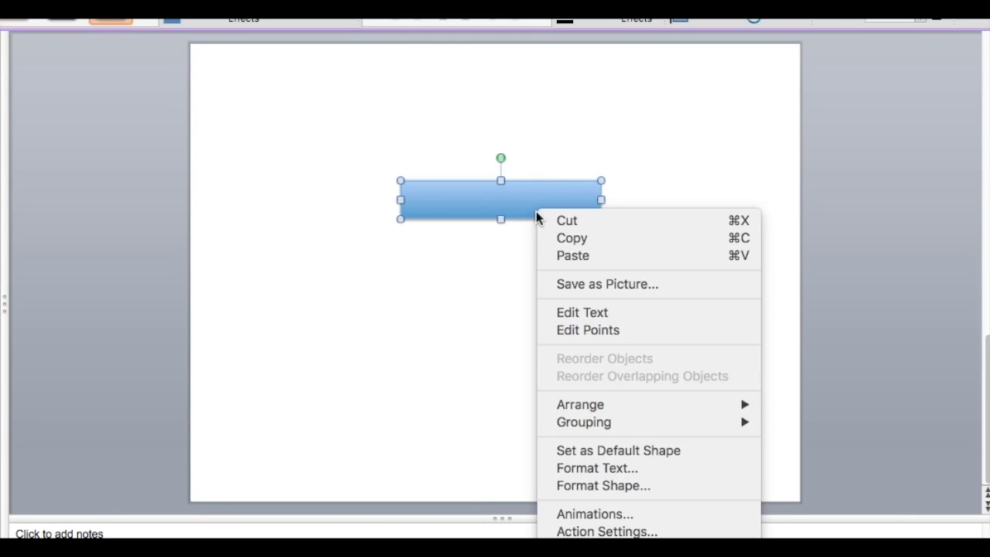
pyautogui.click(646, 485)
pyautogui.moveTo(387, 35); pyautogui.dragTo(507, 82)
pyautogui.click(491, 124)
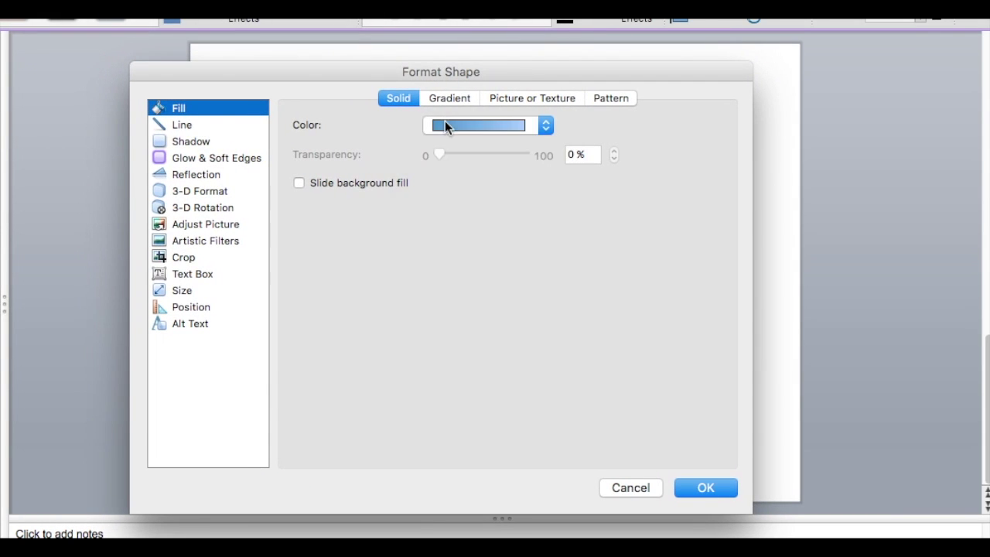
pyautogui.click(532, 98)
pyautogui.click(206, 141)
pyautogui.click(300, 122)
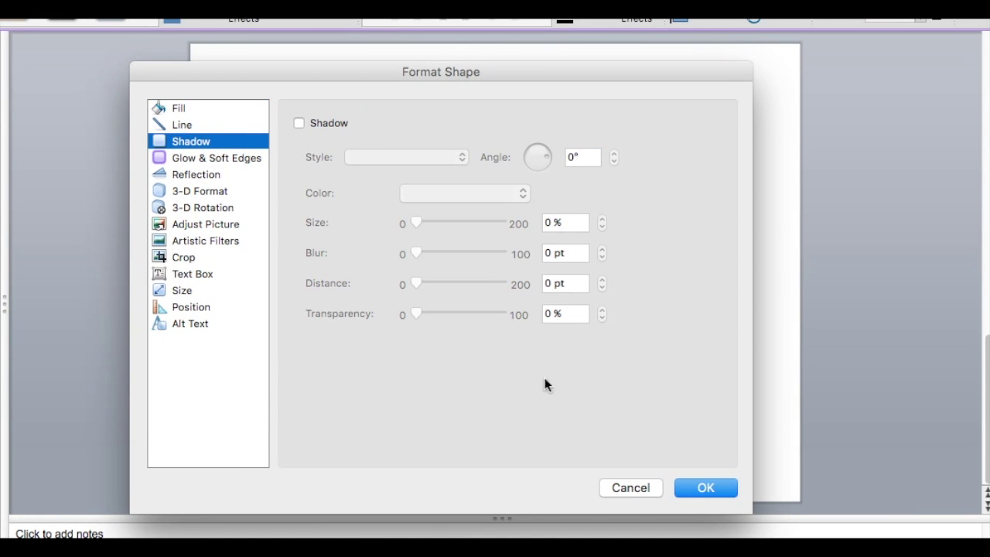
pyautogui.click(727, 488)
# - Fill the bar red and move it lower on the slide
pyautogui.click(172, 18)
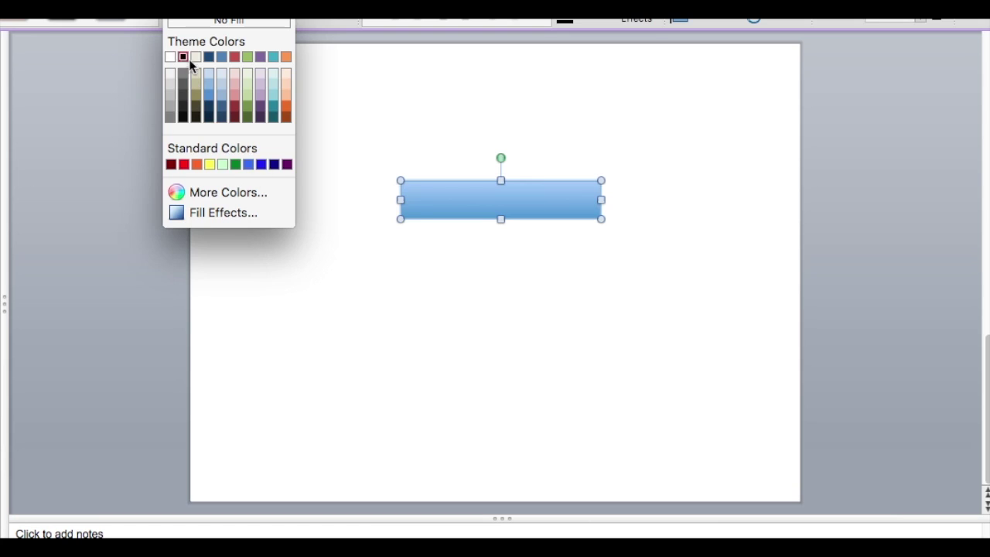
pyautogui.click(178, 24)
pyautogui.moveTo(469, 199); pyautogui.dragTo(449, 286)
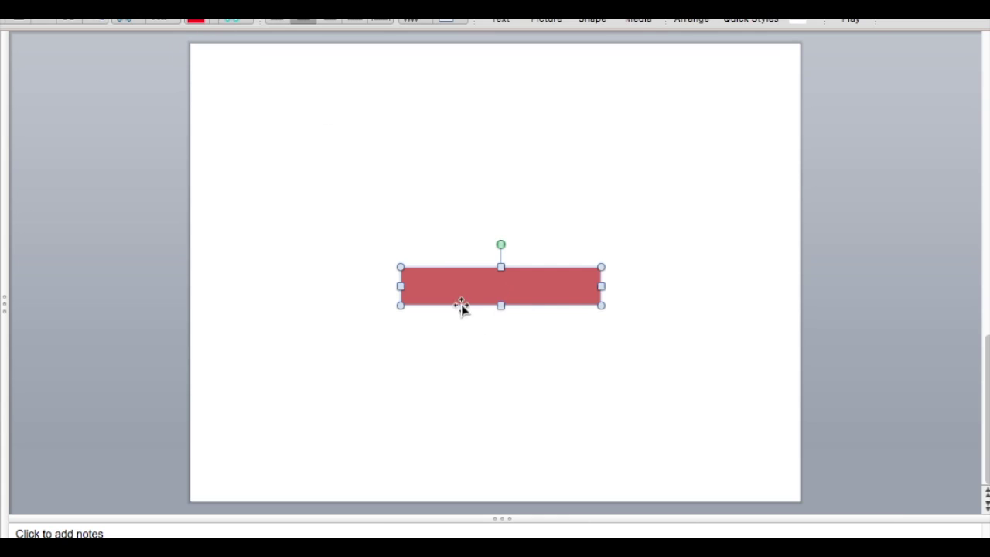
# - Duplicate the red bar just below it and stretch both bars to the same wider length
pyautogui.moveTo(461, 307)
pyautogui.mouseDown()
pyautogui.moveTo(442, 234)
pyautogui.moveTo(445, 290)
pyautogui.mouseUp()
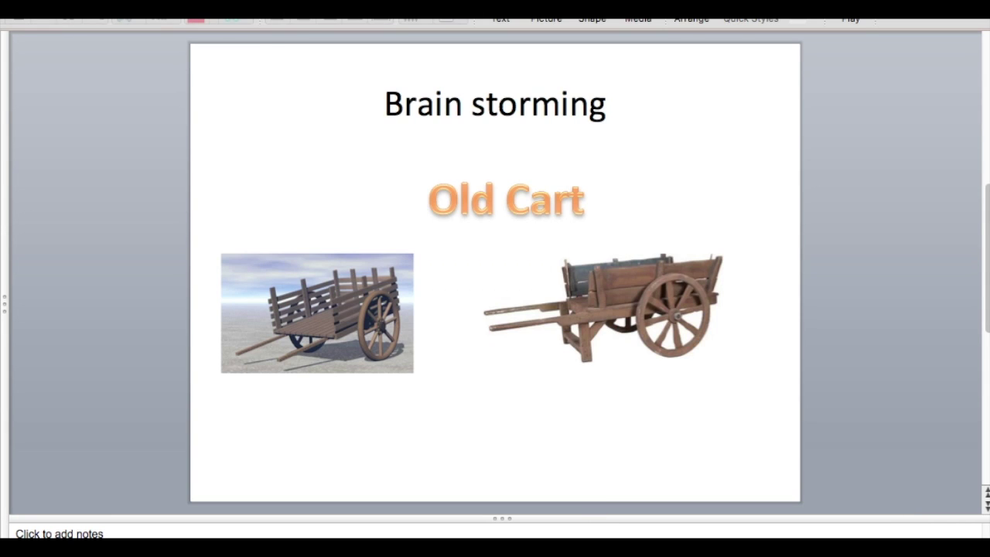
pyautogui.moveTo(509, 281); pyautogui.dragTo(503, 277)
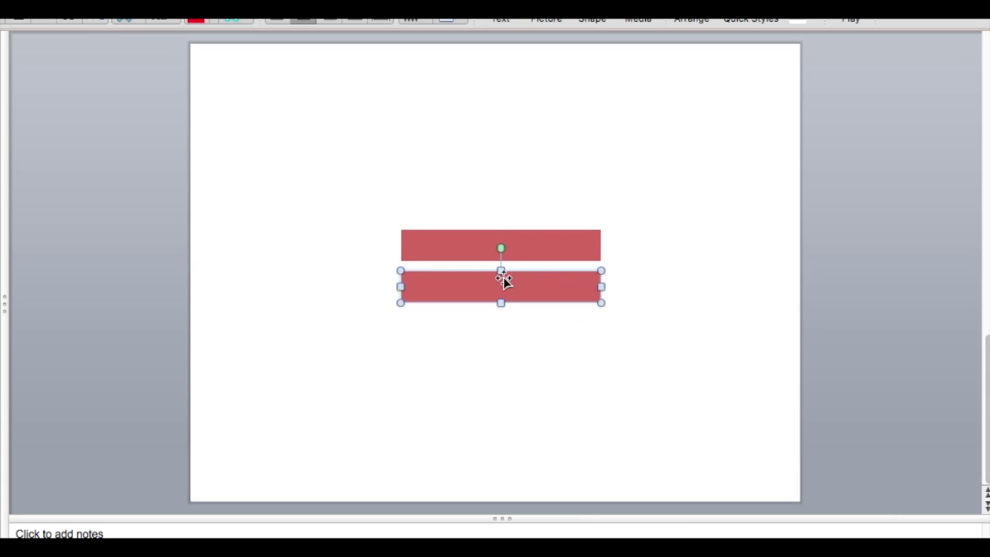
pyautogui.moveTo(600, 282); pyautogui.dragTo(667, 283)
pyautogui.click(588, 246)
pyautogui.moveTo(600, 247); pyautogui.dragTo(668, 247)
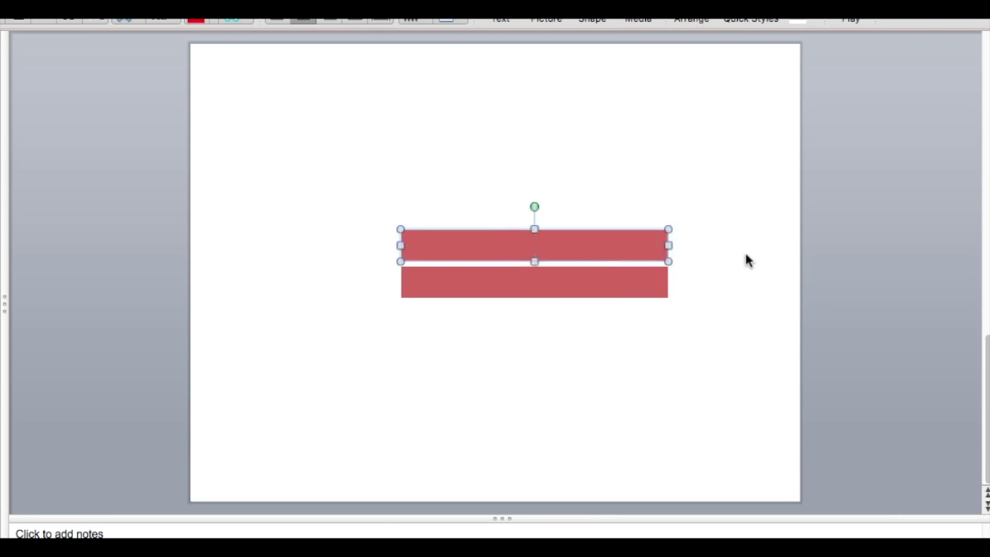
# - Draw a small square and fill it with the cart photo's wood brown using the eyedropper
pyautogui.click(592, 19)
pyautogui.click(687, 184)
pyautogui.moveTo(704, 201); pyautogui.dragTo(672, 147)
pyautogui.click(116, 22)
pyautogui.click(224, 192)
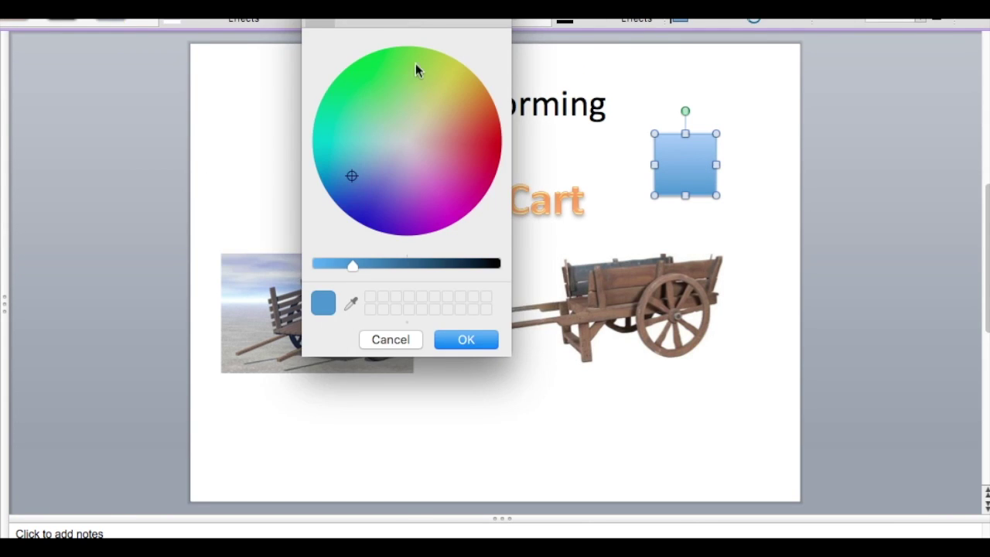
pyautogui.click(201, 431)
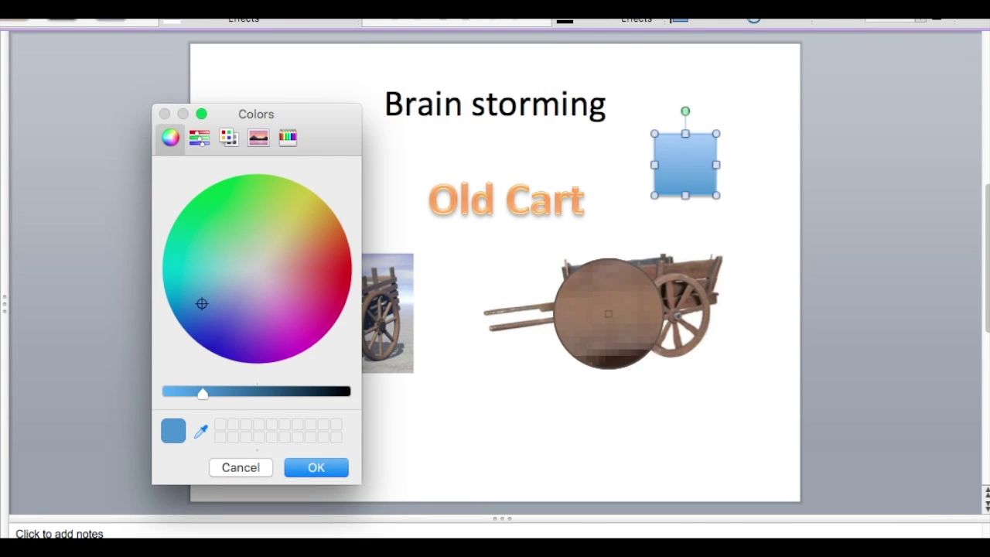
pyautogui.click(607, 333)
pyautogui.press('Return')
# - Make the planks equal in height and stack them one above another with thin gaps
pyautogui.click(632, 242)
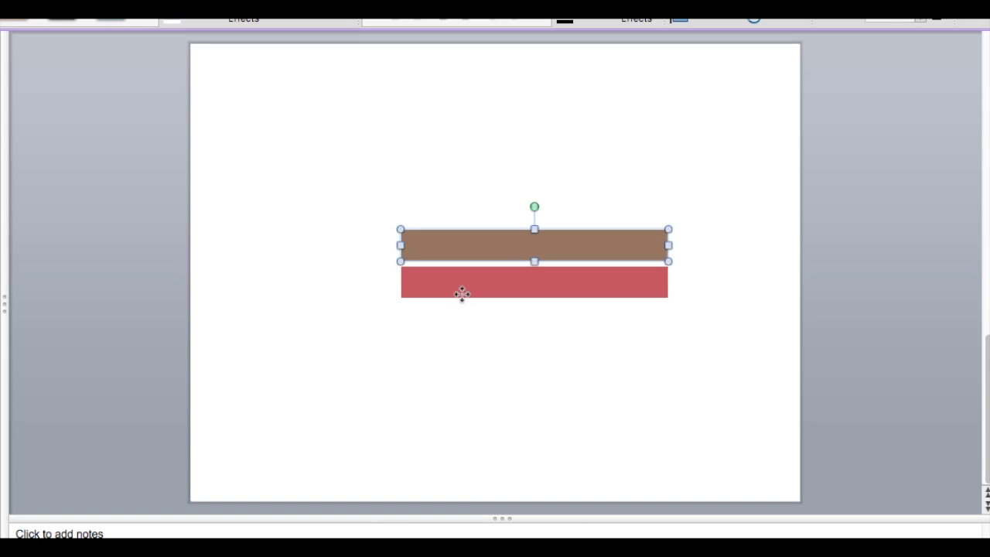
pyautogui.click(500, 437)
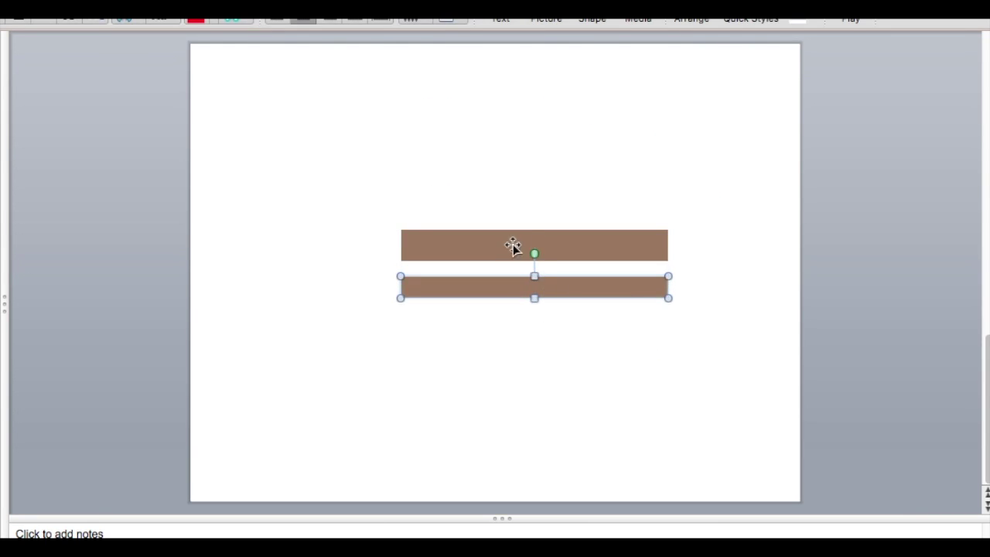
pyautogui.click(513, 248)
pyautogui.click(491, 279)
pyautogui.click(487, 251)
pyautogui.click(470, 281)
pyautogui.moveTo(470, 281); pyautogui.dragTo(458, 228)
pyautogui.click(691, 329)
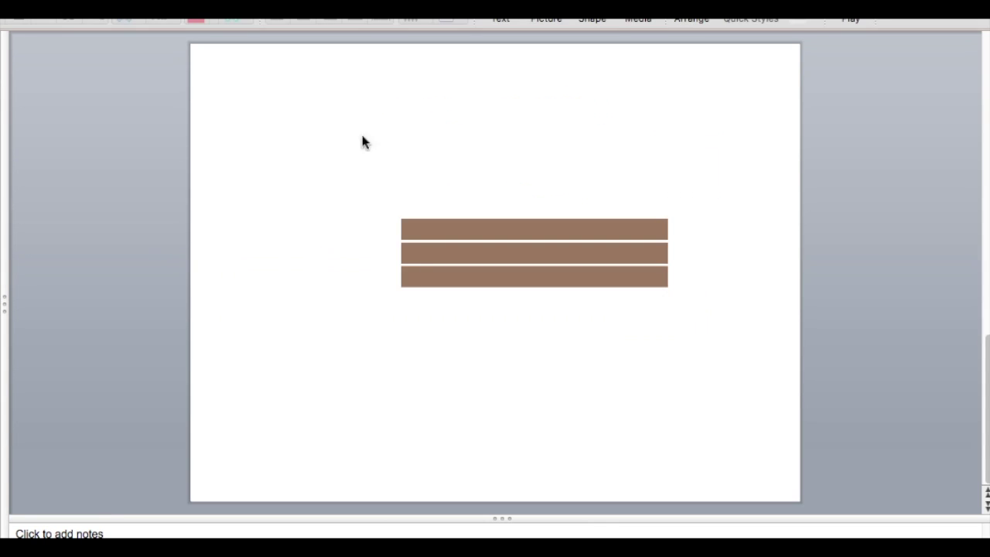
pyautogui.click(592, 17)
# - Draw an oval under the planks and adjust its height and width toward a circle
pyautogui.click(797, 78)
pyautogui.click(280, 373)
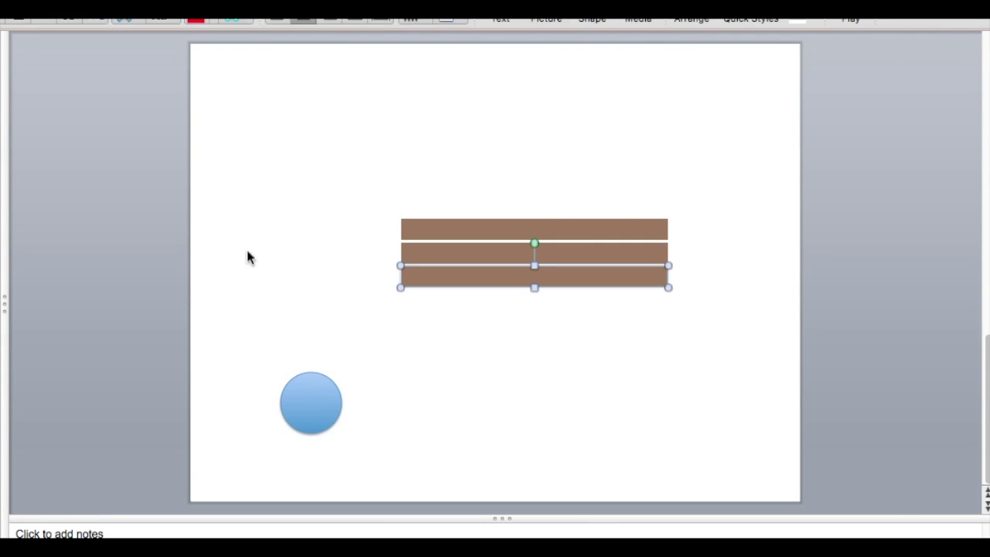
pyautogui.moveTo(327, 415)
pyautogui.mouseDown()
pyautogui.moveTo(434, 384)
pyautogui.moveTo(645, 502)
pyautogui.mouseUp()
pyautogui.moveTo(472, 434); pyautogui.dragTo(453, 378)
pyautogui.click(920, 11)
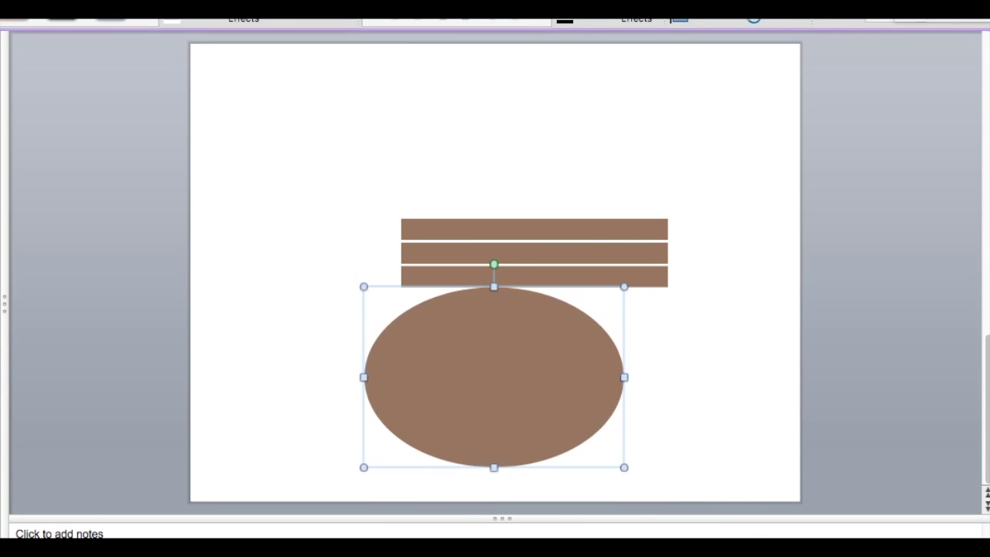
pyautogui.click(920, 25)
pyautogui.click(920, 26)
pyautogui.click(921, 25)
# - Resize the shape evenly into a round circle over the planks' right half
pyautogui.click(599, 277)
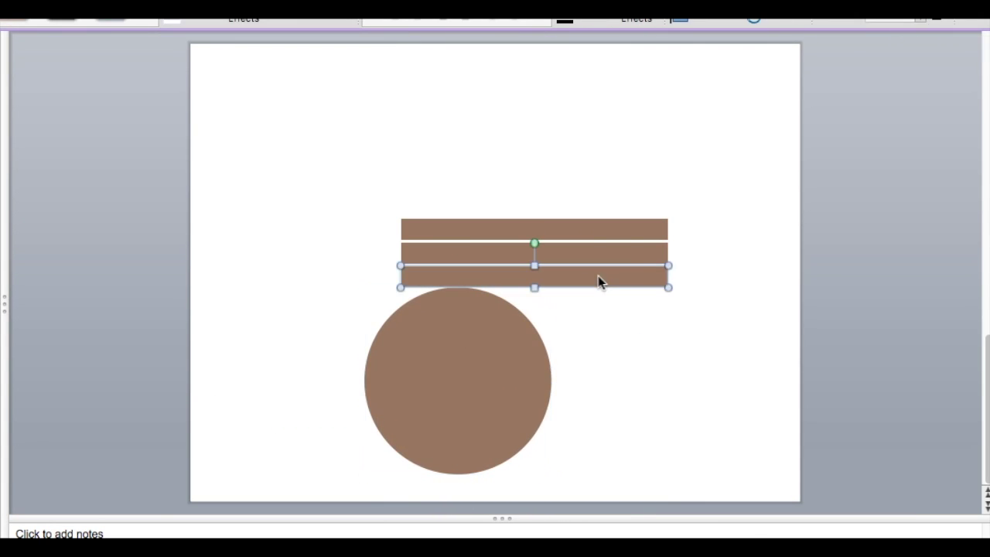
pyautogui.press('Tab')
pyautogui.click(920, 14)
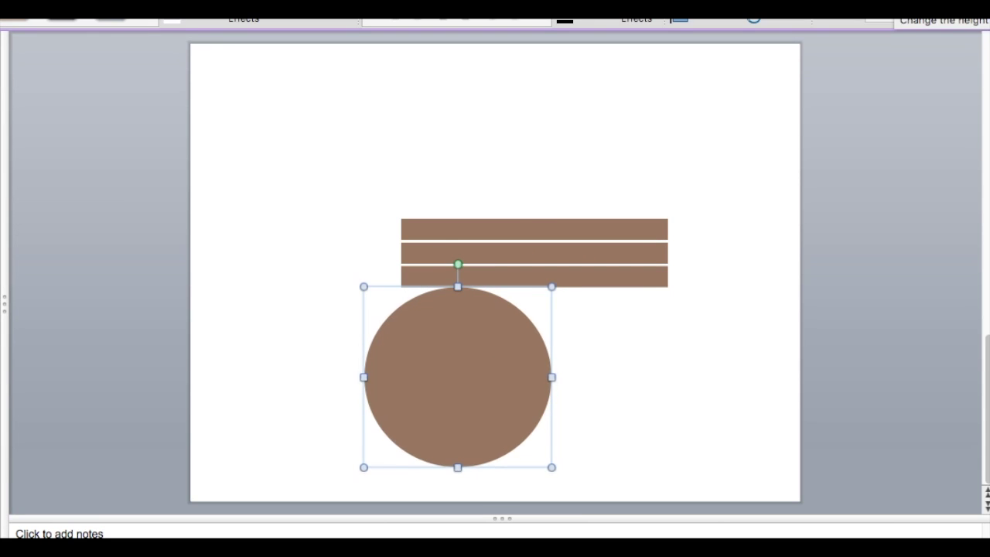
pyautogui.click(921, 14)
pyautogui.click(921, 14)
pyautogui.click(926, 27)
pyautogui.click(926, 27)
pyautogui.click(926, 27)
pyautogui.moveTo(445, 352); pyautogui.dragTo(571, 306)
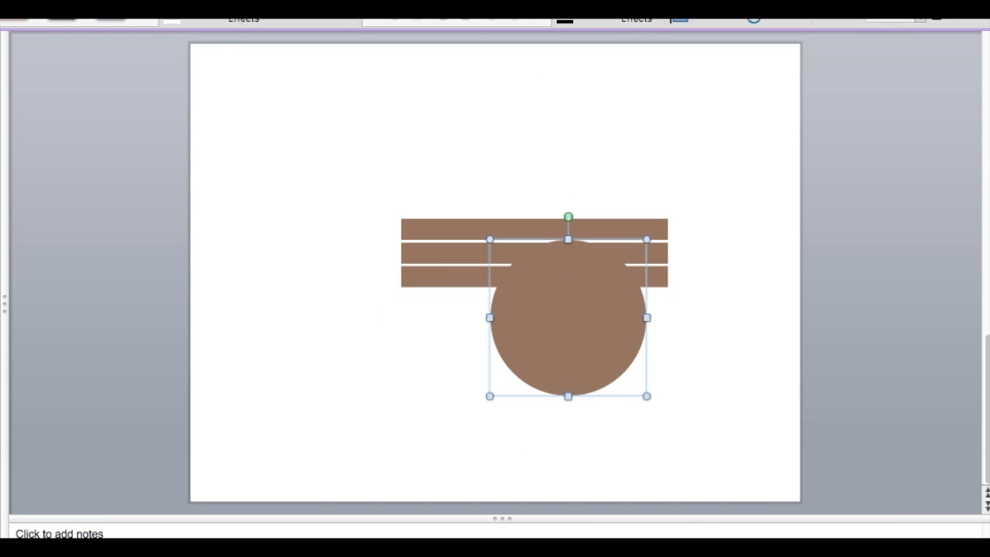
# - Give the circle a lighter tan fill and a bevel effect
pyautogui.click(172, 15)
pyautogui.click(226, 234)
pyautogui.moveTo(393, 257); pyautogui.dragTo(373, 257)
pyautogui.click(465, 334)
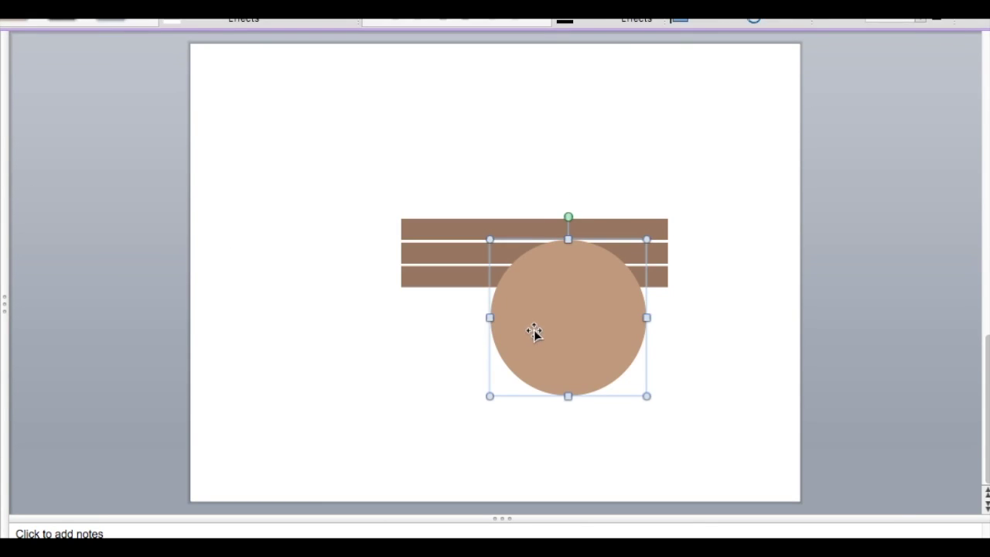
pyautogui.click(243, 19)
pyautogui.click(425, 166)
# - Remove the circle's fill, give it a thick tan outline, and nudge it into place
pyautogui.moveTo(591, 323); pyautogui.dragTo(590, 333)
pyautogui.click(221, 20)
pyautogui.click(221, 19)
pyautogui.click(171, 230)
pyautogui.click(220, 19)
pyautogui.click(352, 441)
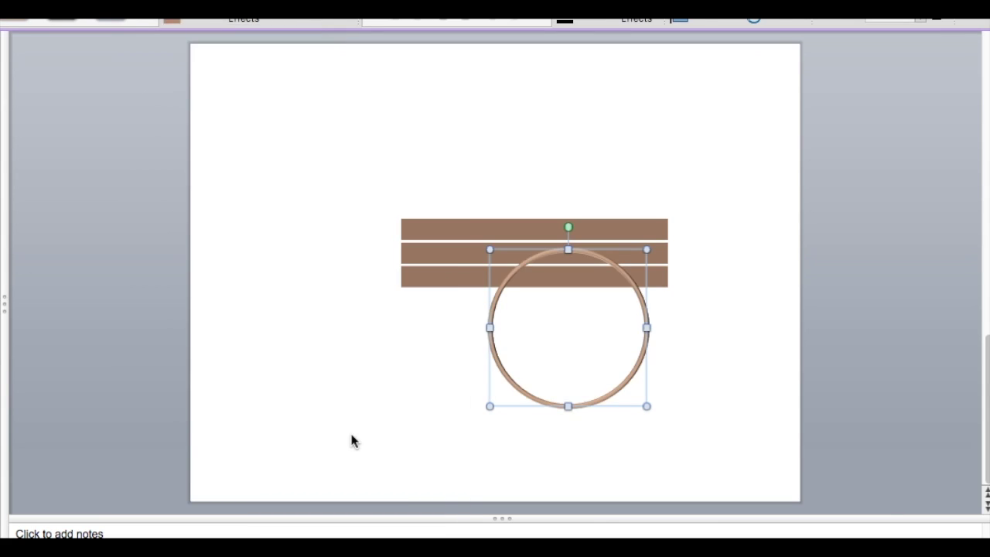
pyautogui.click(646, 313)
pyautogui.press('Left')
pyautogui.press('Left')
pyautogui.press('Up')
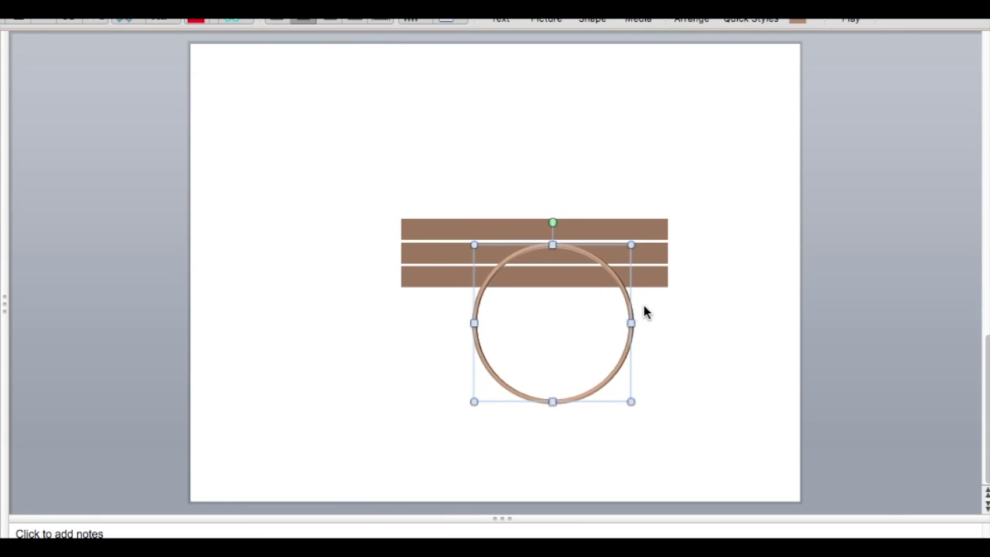
# - Move the ring to the lower left, the three planks to the upper right, and enlarge the ring
pyautogui.moveTo(631, 325); pyautogui.dragTo(439, 395)
pyautogui.moveTo(367, 148)
pyautogui.mouseDown()
pyautogui.moveTo(688, 316)
pyautogui.moveTo(670, 214)
pyautogui.mouseUp()
pyautogui.moveTo(371, 315); pyautogui.dragTo(414, 200)
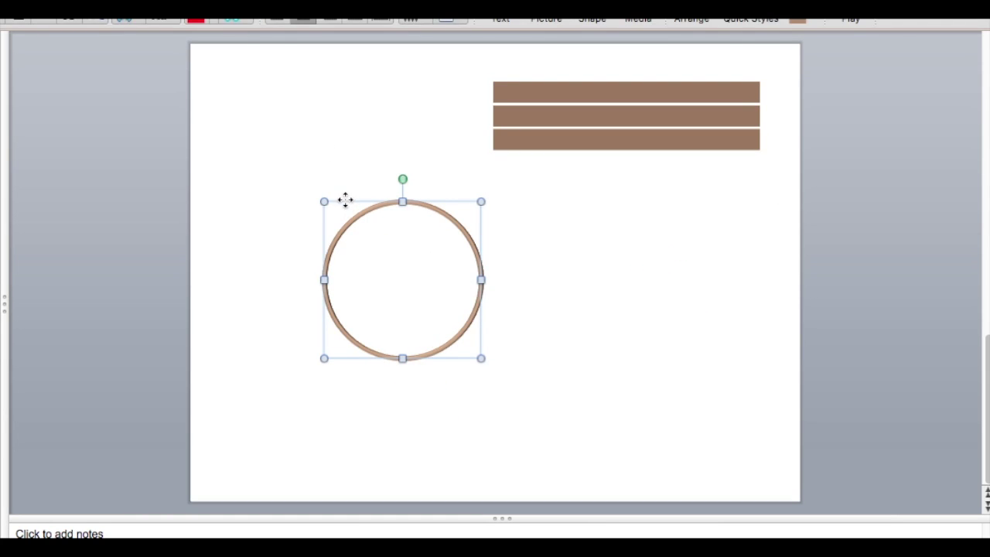
pyautogui.moveTo(480, 358); pyautogui.dragTo(549, 426)
pyautogui.click(692, 170)
# - Add a small brown circle and a grey duplicate of it
pyautogui.click(591, 18)
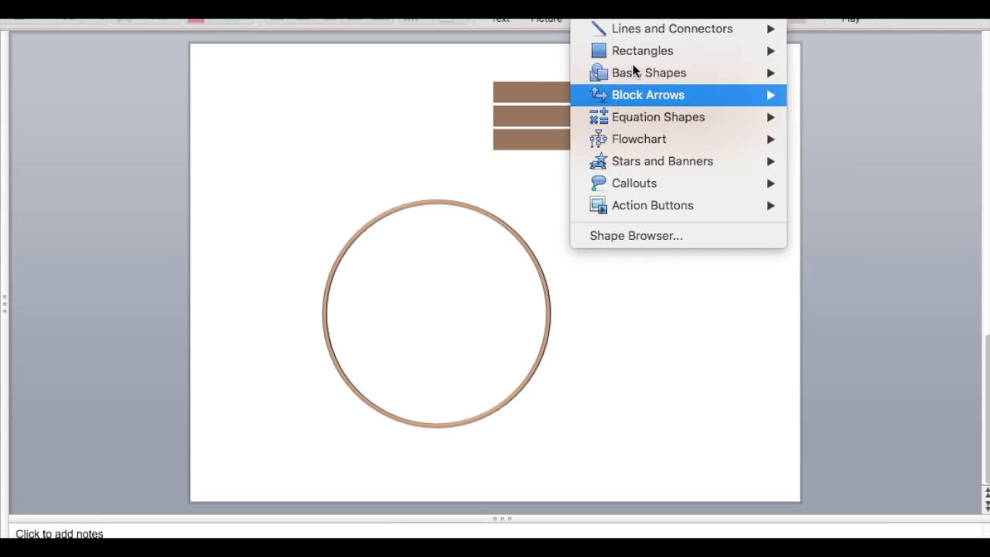
pyautogui.click(846, 99)
pyautogui.click(632, 267)
pyautogui.click(657, 288)
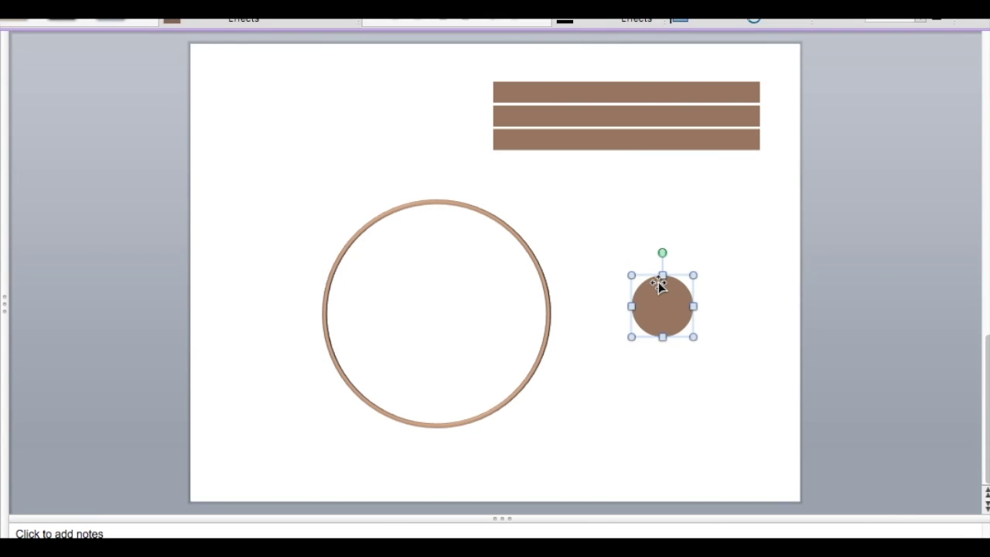
pyautogui.press('super+d')
pyautogui.click(215, 13)
pyautogui.click(201, 6)
pyautogui.click(182, 75)
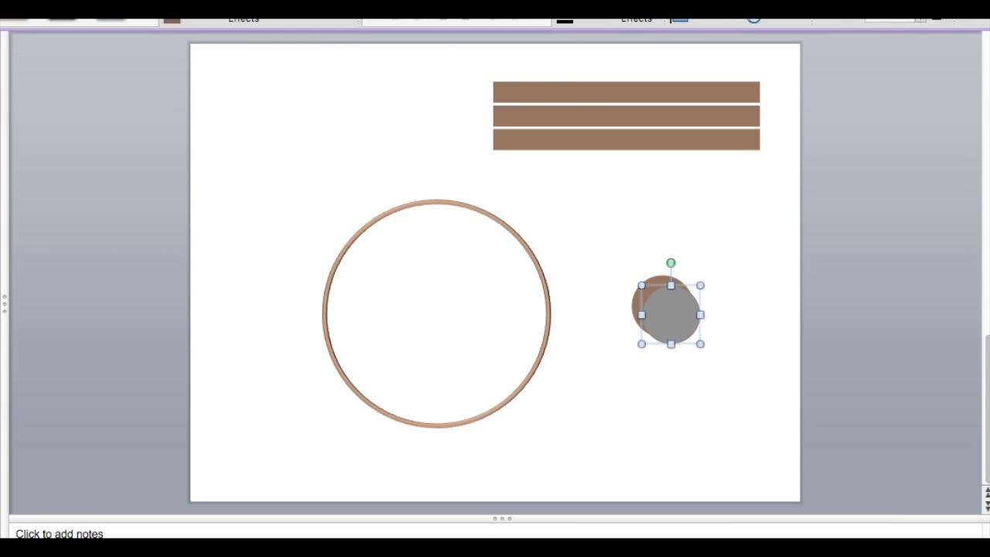
# - Centre the grey and brown circles on each other and group them into a hub
pyautogui.rightClick(658, 299)
pyautogui.moveTo(702, 446)
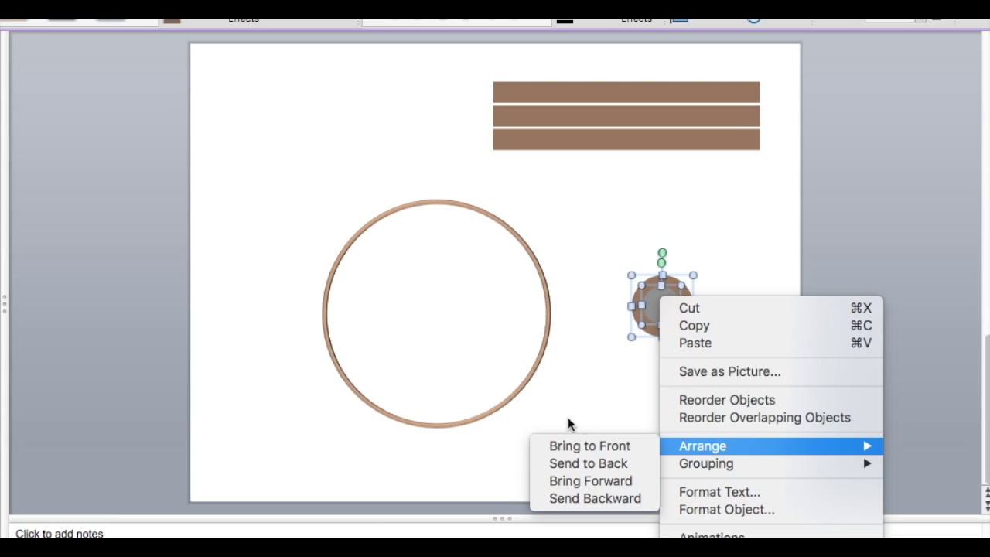
pyautogui.press('Escape')
pyautogui.click(699, 17)
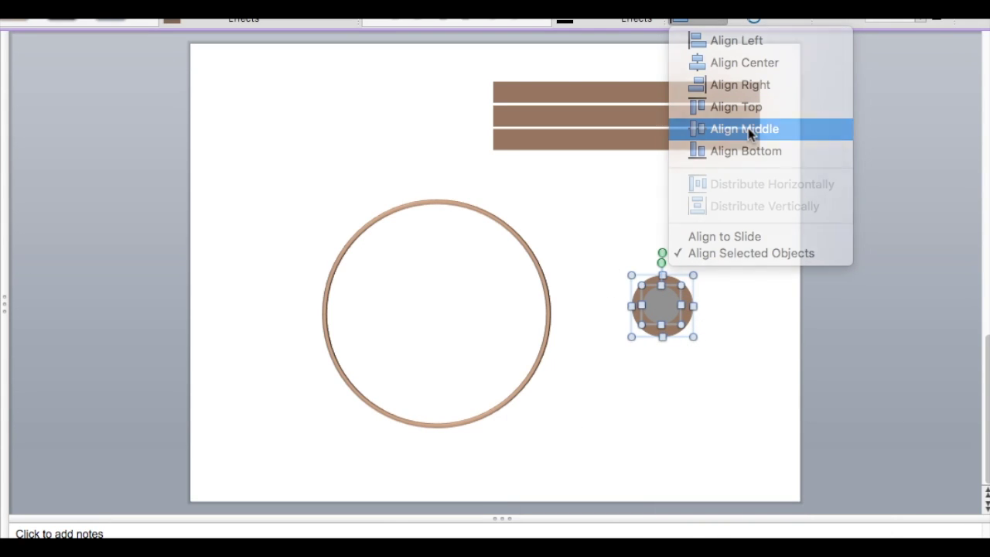
pyautogui.click(765, 128)
pyautogui.rightClick(659, 314)
pyautogui.click(546, 469)
# - Place the hub in the big ring and align it to the ring's exact centre
pyautogui.moveTo(617, 317); pyautogui.dragTo(394, 323)
pyautogui.moveTo(595, 203); pyautogui.dragTo(259, 503)
pyautogui.click(698, 17)
pyautogui.click(700, 62)
pyautogui.click(728, 19)
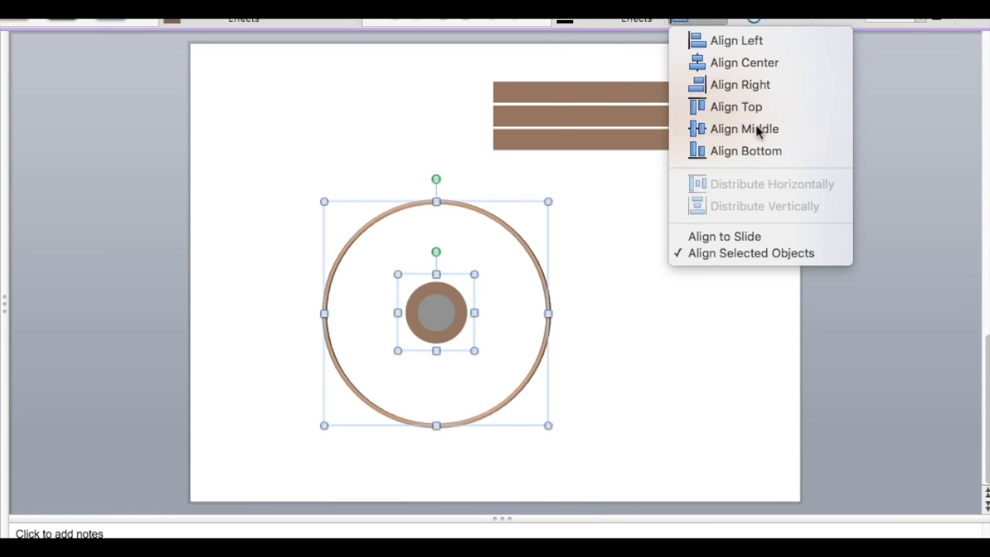
pyautogui.click(758, 129)
pyautogui.click(451, 227)
pyautogui.click(517, 139)
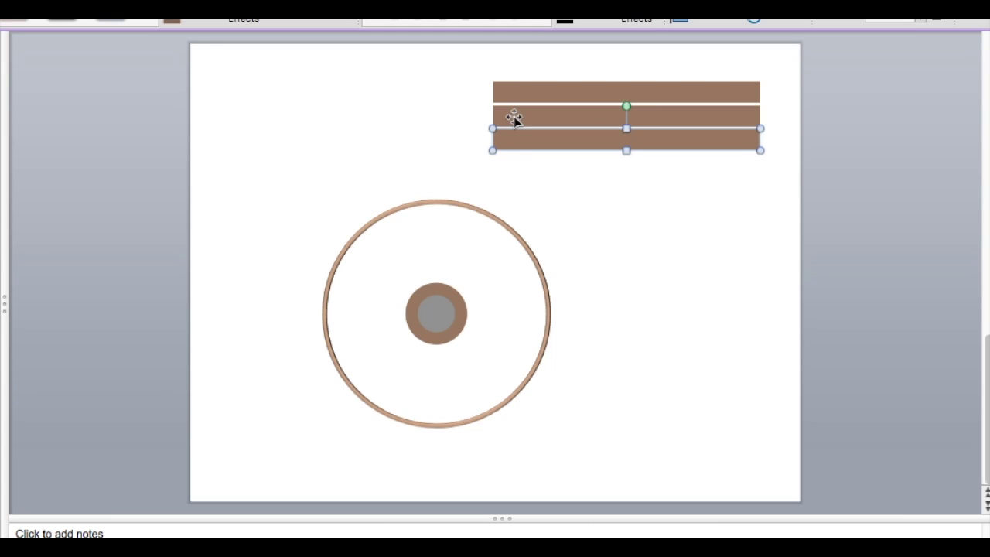
# - Copy a plank, stand it upright through the wheel centre, and send it behind the hub
pyautogui.moveTo(518, 140); pyautogui.dragTo(572, 283)
pyautogui.moveTo(681, 250); pyautogui.dragTo(605, 291)
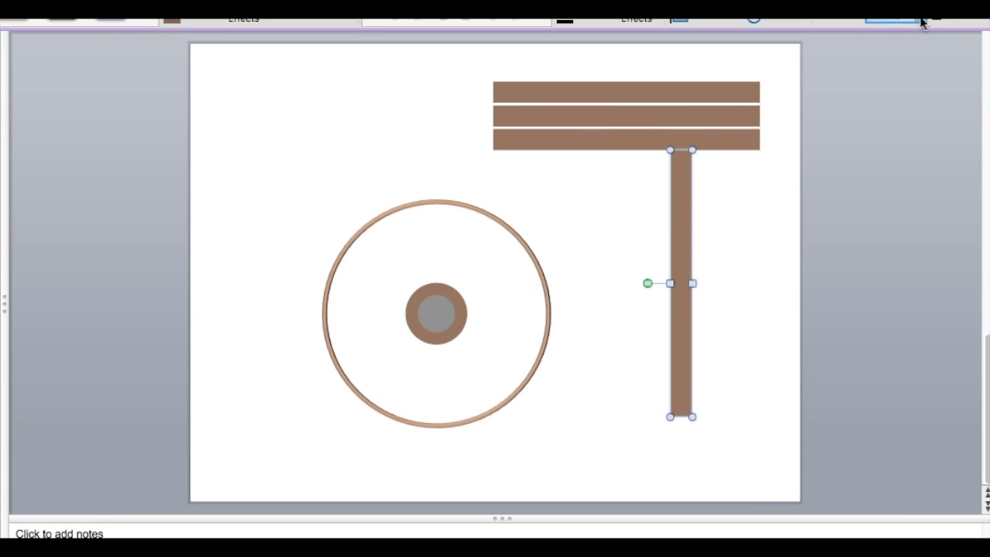
pyautogui.moveTo(683, 255)
pyautogui.mouseDown()
pyautogui.moveTo(427, 278)
pyautogui.moveTo(439, 276)
pyautogui.moveTo(436, 260)
pyautogui.mouseUp()
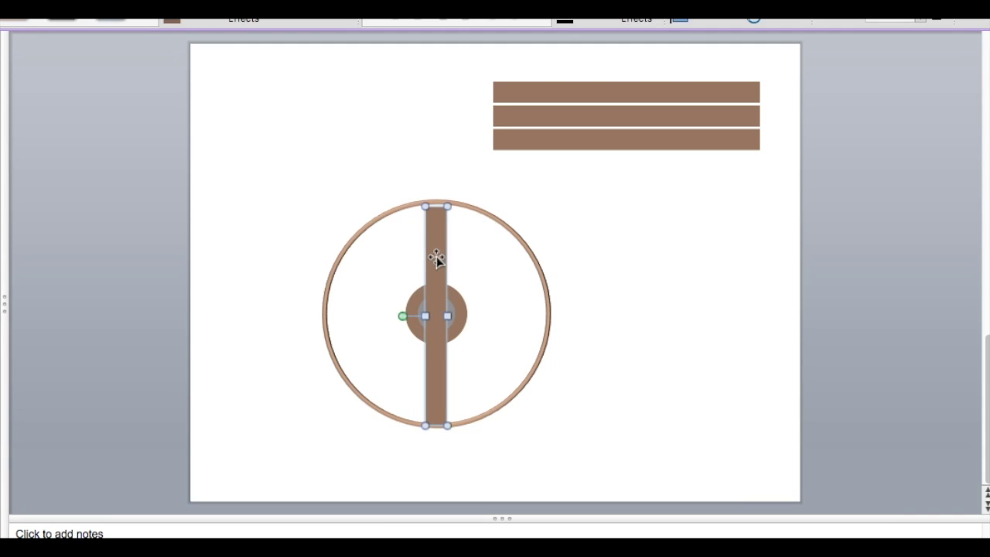
pyautogui.moveTo(444, 270); pyautogui.dragTo(435, 268)
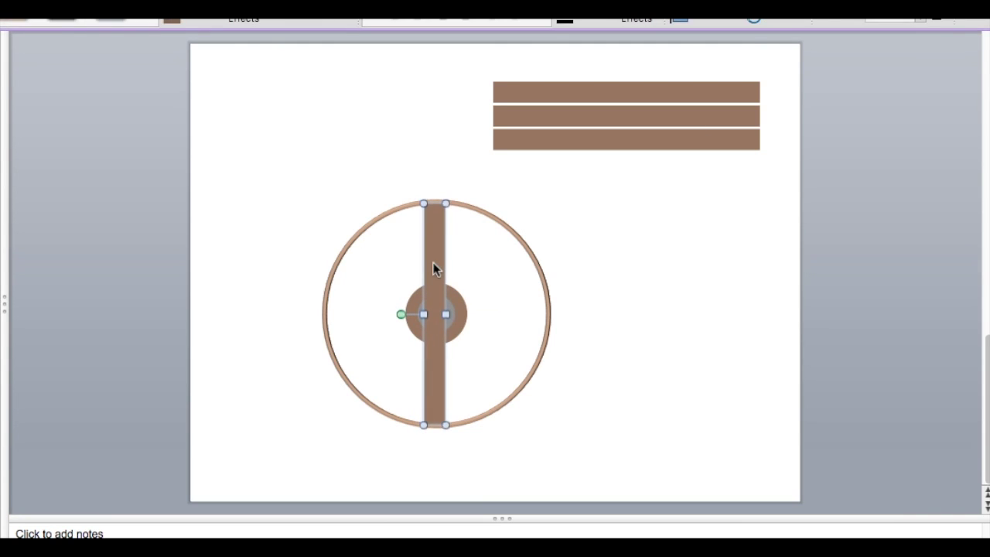
pyautogui.rightClick(438, 235)
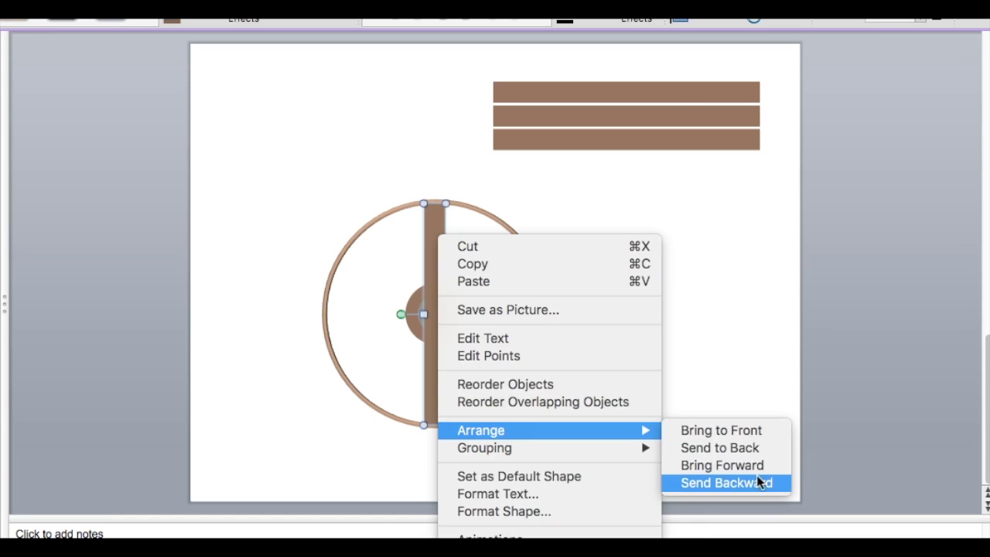
pyautogui.moveTo(550, 430)
pyautogui.click(758, 482)
pyautogui.click(643, 222)
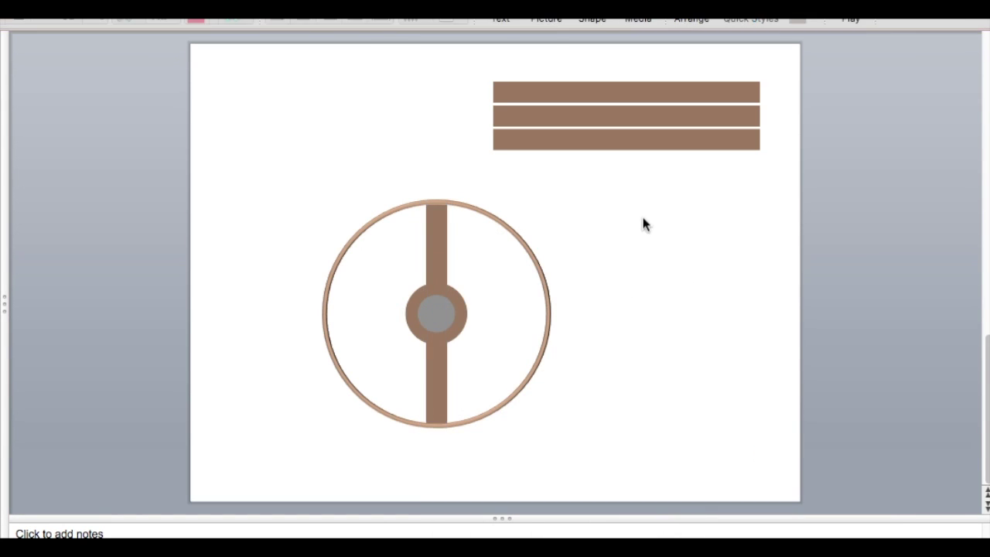
pyautogui.moveTo(436, 234); pyautogui.dragTo(437, 234)
# - Centre the vertical spoke, hub and ring on each other
pyautogui.moveTo(609, 193); pyautogui.dragTo(256, 439)
pyautogui.click(679, 17)
pyautogui.click(730, 61)
pyautogui.click(509, 285)
pyautogui.click(439, 225)
# - Add horizontal and two diagonal spokes by duplicating and rotating, each sent behind the hub
pyautogui.moveTo(440, 226); pyautogui.dragTo(434, 284)
pyautogui.moveTo(403, 314); pyautogui.dragTo(435, 280)
pyautogui.rightClick(459, 309)
pyautogui.click(713, 445)
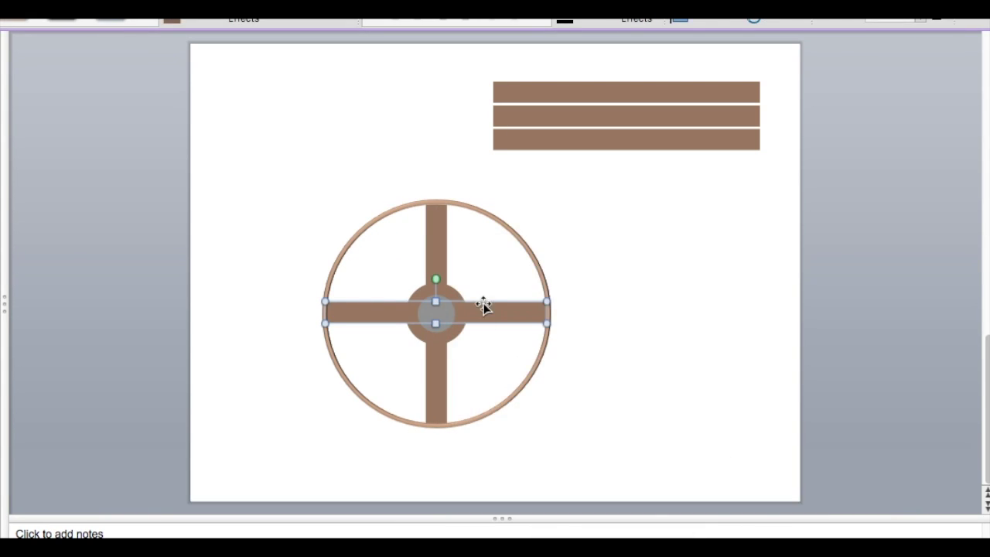
pyautogui.moveTo(482, 306)
pyautogui.mouseDown()
pyautogui.moveTo(475, 329)
pyautogui.moveTo(465, 315)
pyautogui.mouseUp()
pyautogui.moveTo(446, 290)
pyautogui.mouseDown()
pyautogui.moveTo(465, 271)
pyautogui.moveTo(463, 288)
pyautogui.mouseUp()
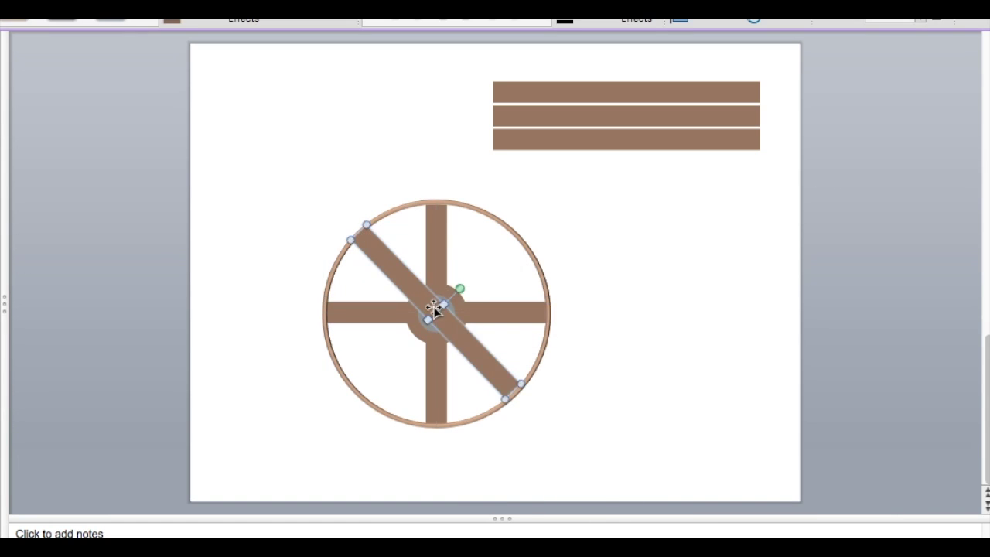
pyautogui.rightClick(431, 317)
pyautogui.click(704, 448)
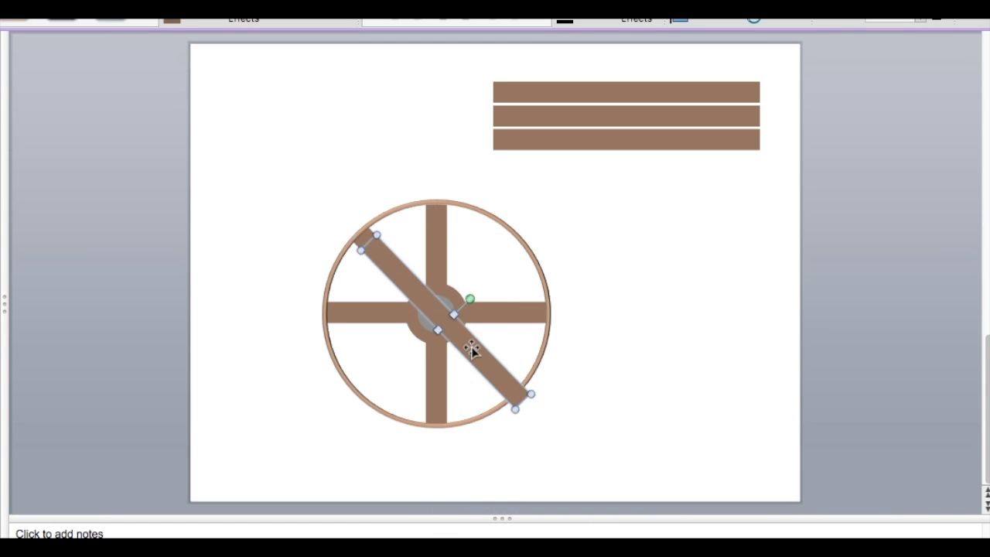
pyautogui.moveTo(470, 299)
pyautogui.mouseDown()
pyautogui.moveTo(410, 270)
pyautogui.moveTo(415, 286)
pyautogui.mouseUp()
pyautogui.rightClick(480, 264)
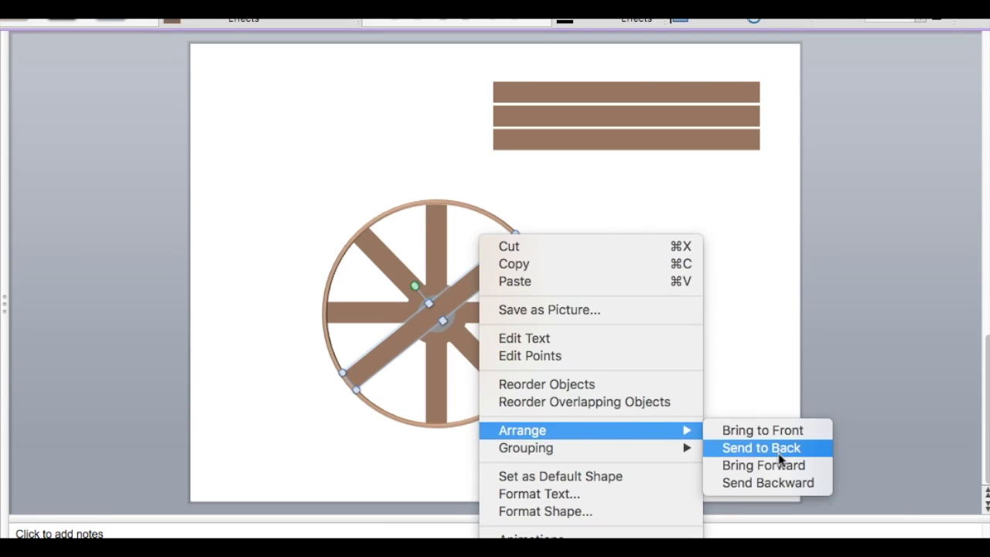
pyautogui.click(780, 455)
# - Group ring, spokes and hub into one wheel, move it up-right, and shrink it slightly
pyautogui.moveTo(624, 193); pyautogui.dragTo(257, 464)
pyautogui.rightClick(504, 198)
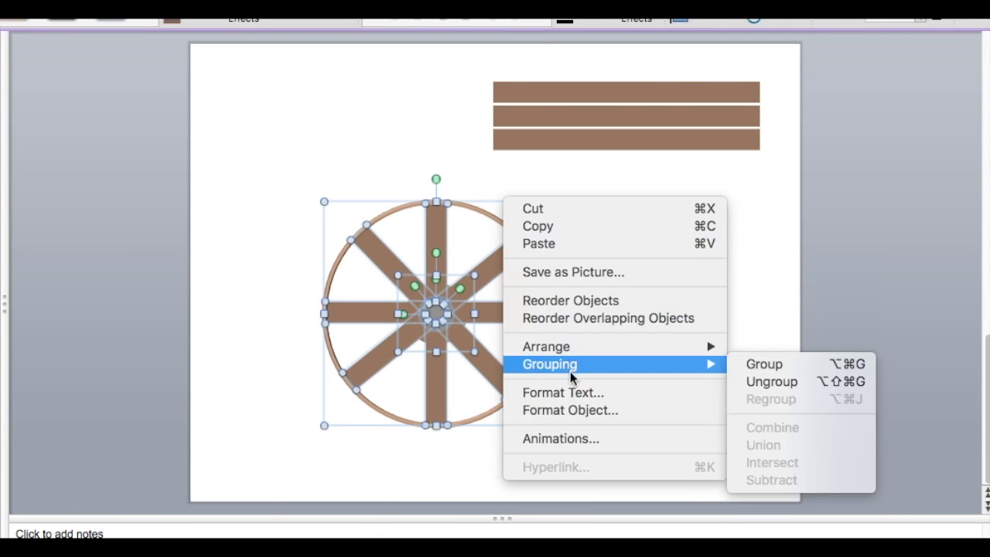
pyautogui.click(765, 364)
pyautogui.moveTo(491, 280); pyautogui.dragTo(576, 183)
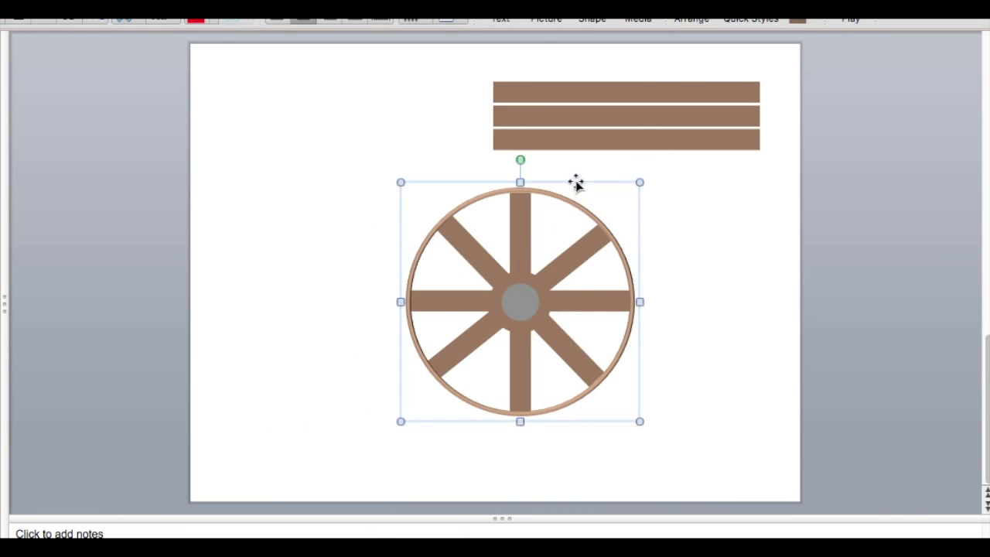
pyautogui.click(923, 22)
pyautogui.click(923, 22)
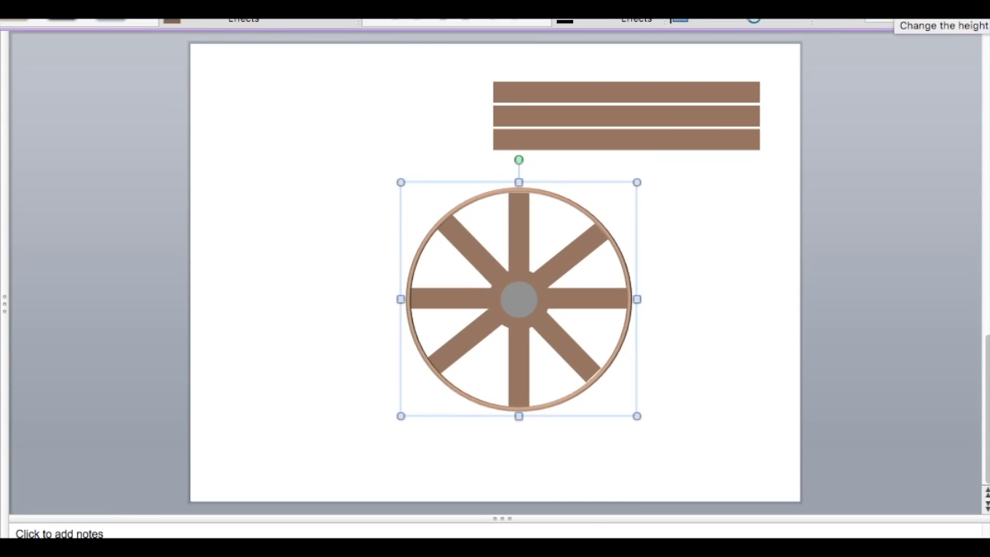
# - Shrink the wheel, layer the three planks in front of it, and move the wheel upper left
pyautogui.moveTo(493, 273); pyautogui.dragTo(585, 345)
pyautogui.moveTo(775, 68); pyautogui.dragTo(525, 239)
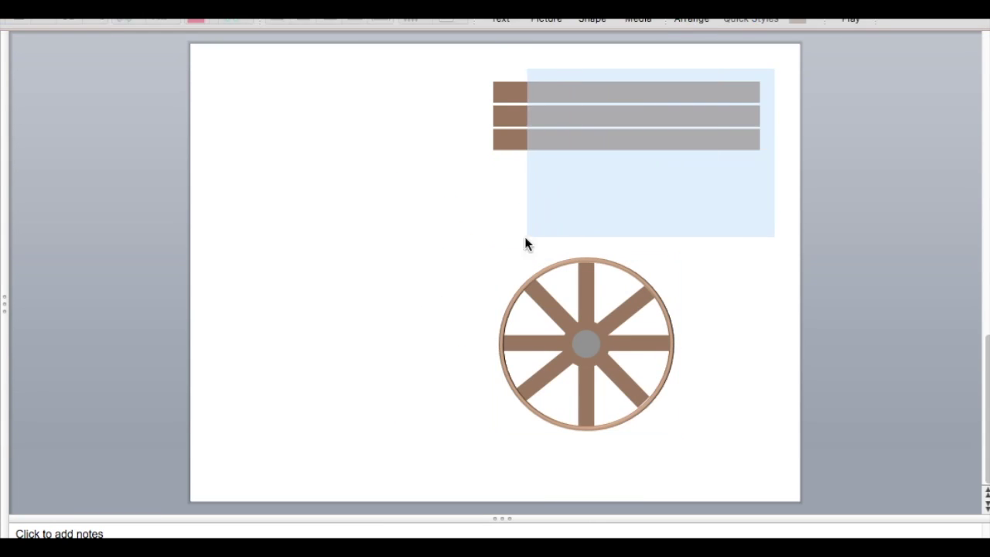
pyautogui.moveTo(549, 143); pyautogui.dragTo(484, 311)
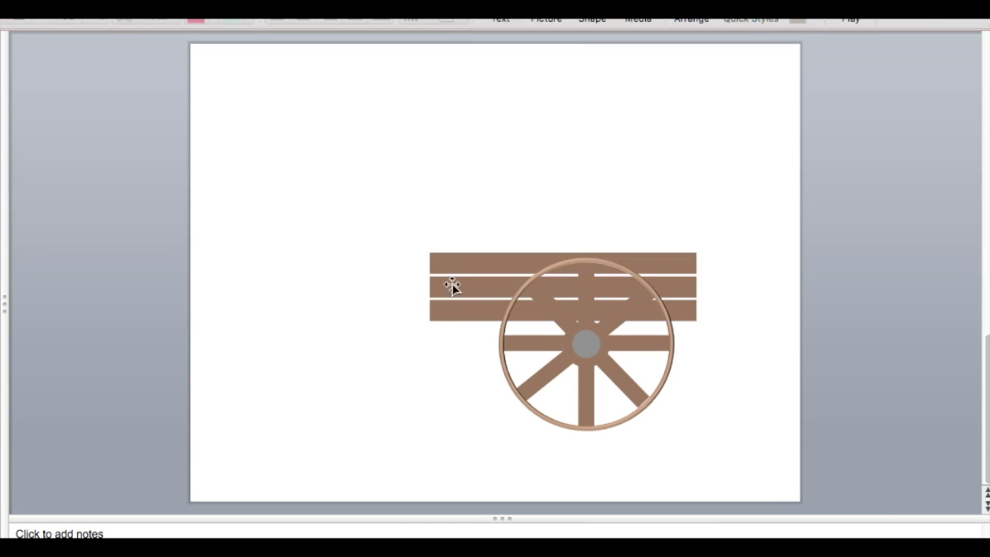
pyautogui.click(452, 286)
pyautogui.rightClick(454, 308)
pyautogui.click(736, 459)
pyautogui.rightClick(470, 301)
pyautogui.click(742, 464)
pyautogui.click(551, 347)
pyautogui.moveTo(557, 349); pyautogui.dragTo(286, 174)
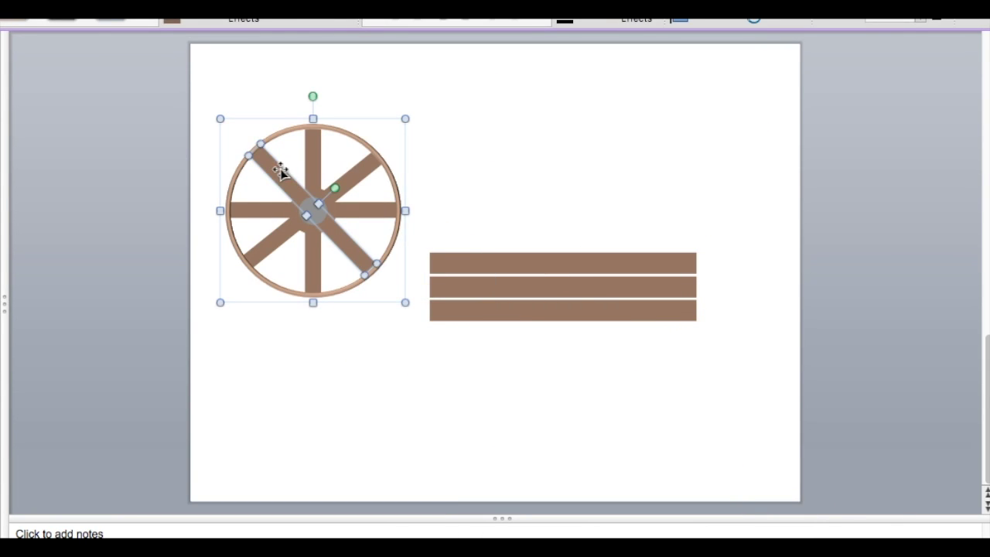
# - Apply a bevel preset to both diagonal spokes and the horizontal spoke
pyautogui.click(267, 17)
pyautogui.click(424, 176)
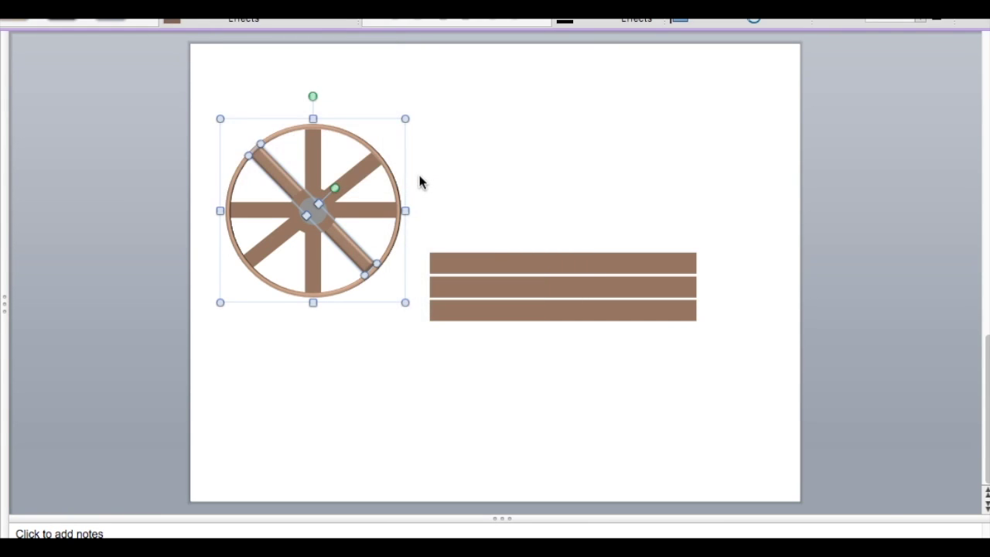
pyautogui.click(243, 17)
pyautogui.click(437, 157)
pyautogui.click(369, 143)
pyautogui.click(244, 17)
pyautogui.click(424, 160)
pyautogui.click(338, 208)
pyautogui.click(244, 17)
# - Bevel the grey hub, then drag the spoked wheel over the plank stack
pyautogui.click(466, 160)
pyautogui.click(323, 224)
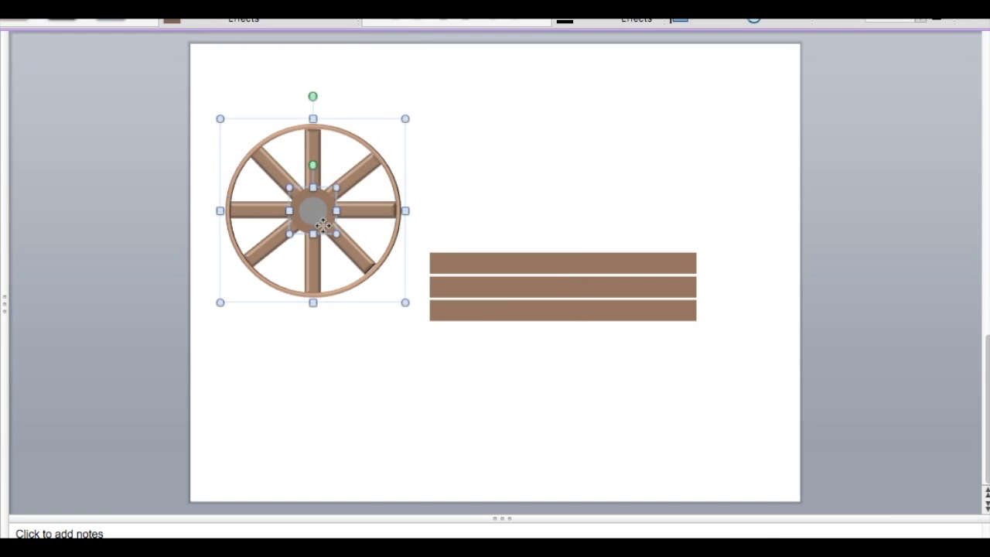
pyautogui.click(244, 17)
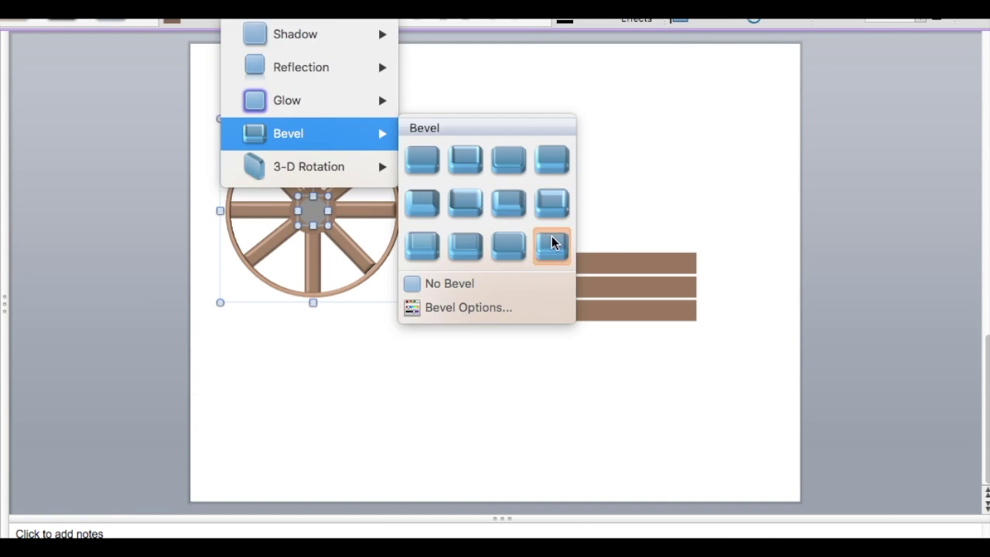
pyautogui.click(552, 160)
pyautogui.click(559, 157)
pyautogui.moveTo(374, 159); pyautogui.dragTo(639, 309)
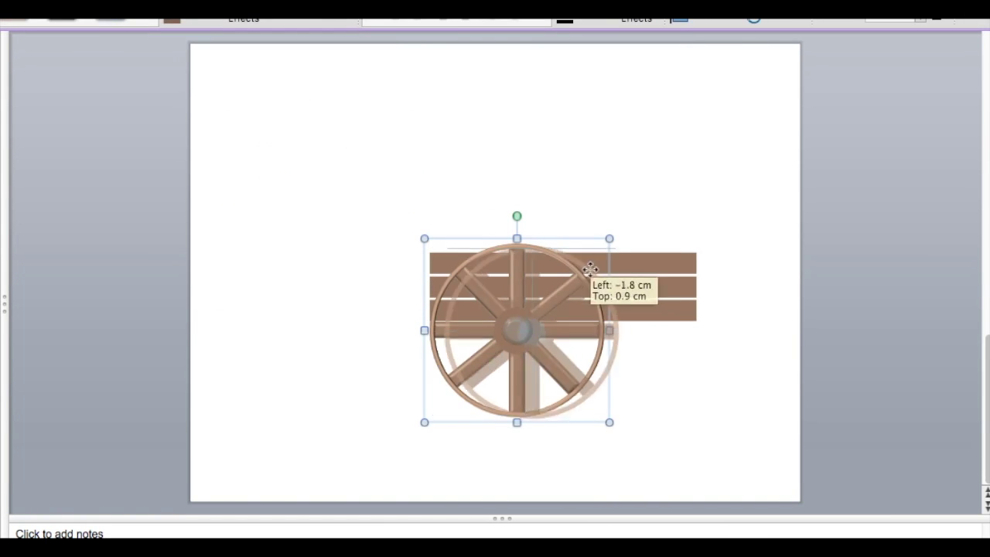
# - Nudge the wheel upward and tilt it slightly clockwise over the planks' right half
pyautogui.press('Up')
pyautogui.press('Up')
pyautogui.press('Up')
pyautogui.press('Up')
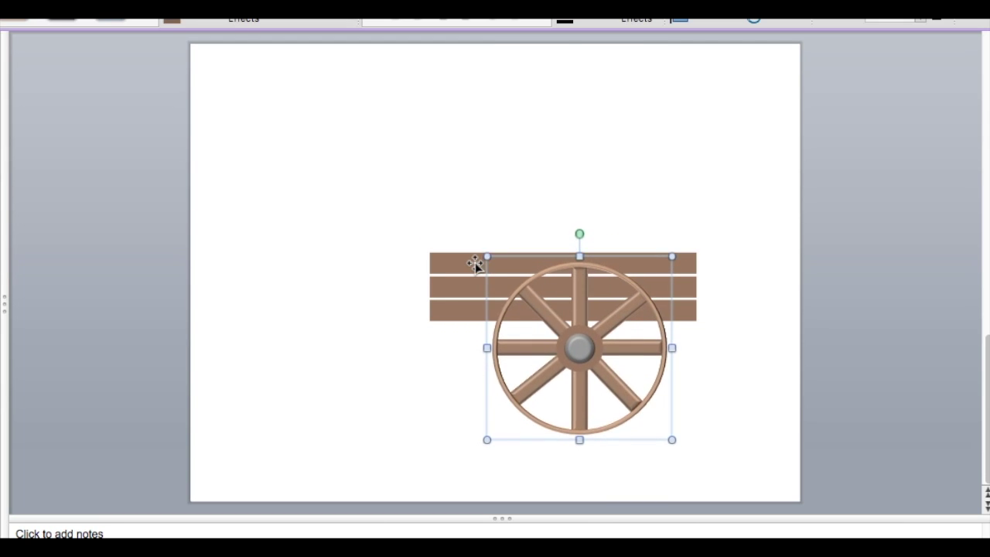
pyautogui.moveTo(579, 229); pyautogui.dragTo(564, 236)
pyautogui.click(572, 345)
pyautogui.press('Up')
pyautogui.press('Up')
pyautogui.press('Up')
pyautogui.press('Up')
pyautogui.press('Up')
pyautogui.click(406, 320)
# - Pull one plank out to the left and rotate it to stand upright
pyautogui.click(461, 295)
pyautogui.moveTo(446, 288); pyautogui.dragTo(218, 249)
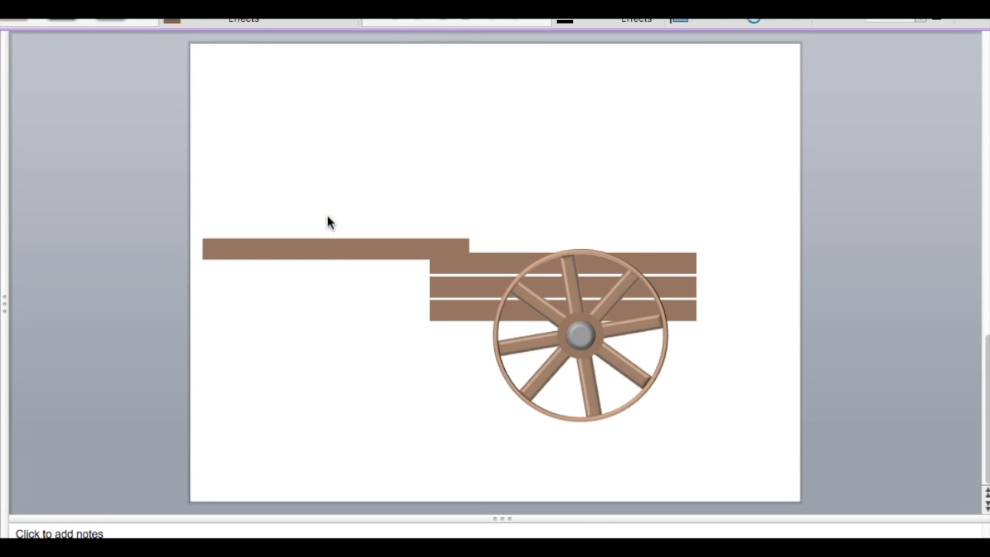
pyautogui.press('Up')
pyautogui.press('Up')
pyautogui.press('Up')
pyautogui.moveTo(340, 193); pyautogui.dragTo(466, 218)
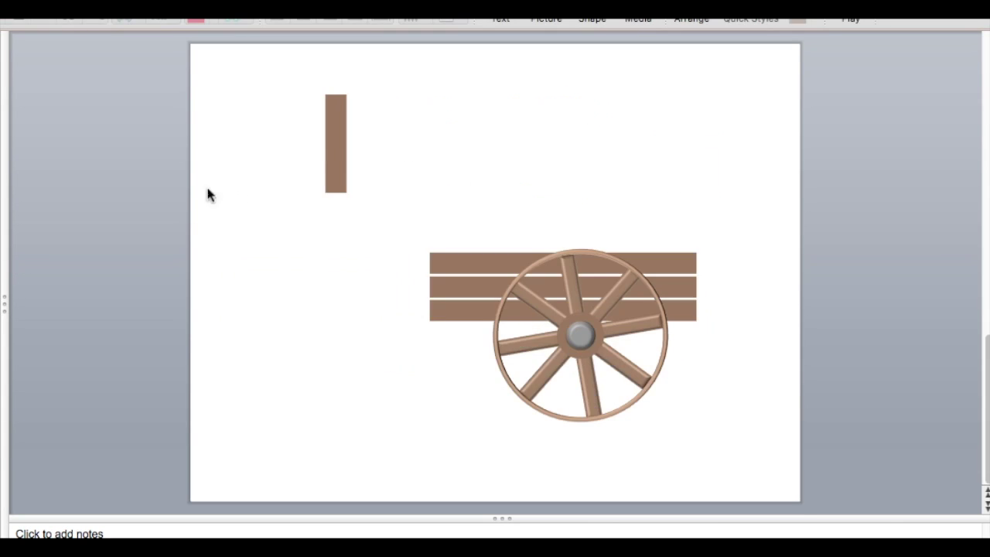
# - Set upright plank posts at the cart's left and right ends and send them behind the boards
pyautogui.moveTo(326, 139)
pyautogui.mouseDown()
pyautogui.moveTo(439, 273)
pyautogui.moveTo(453, 272)
pyautogui.mouseUp()
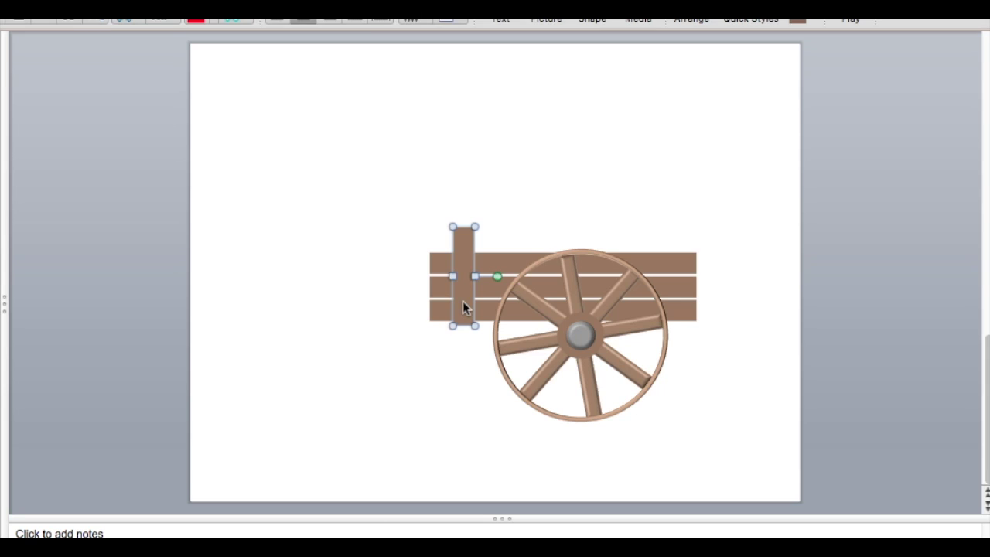
pyautogui.moveTo(590, 293); pyautogui.dragTo(537, 268)
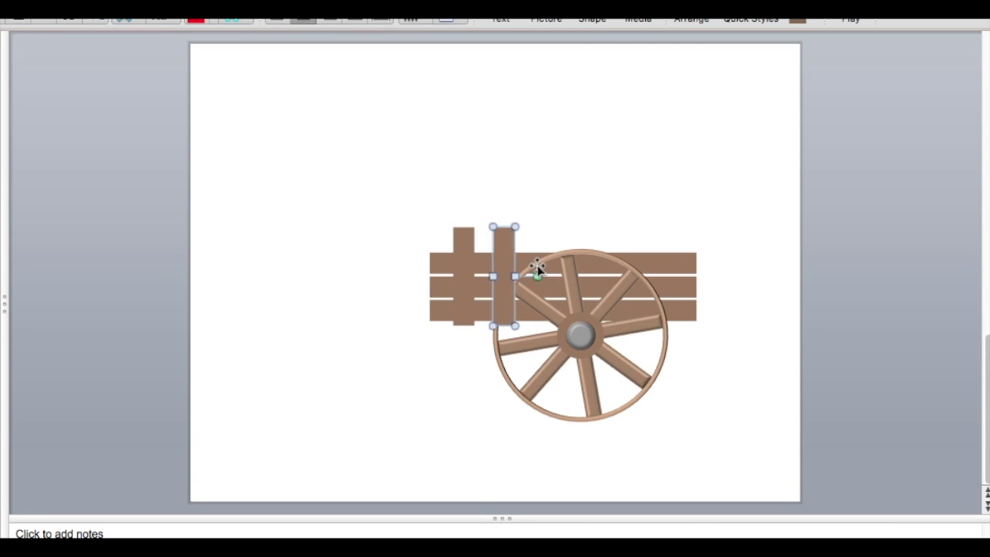
pyautogui.moveTo(517, 265); pyautogui.dragTo(642, 261)
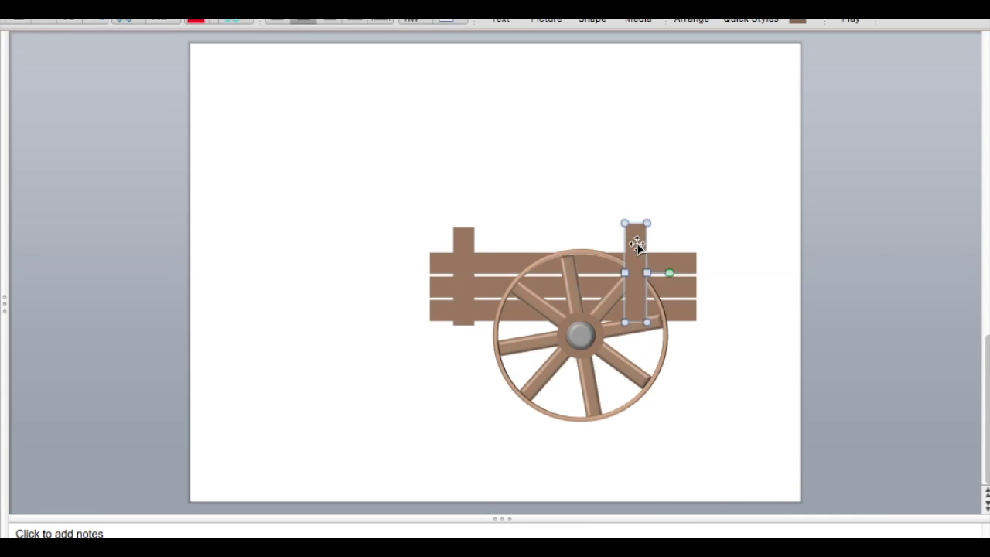
pyautogui.rightClick(636, 232)
pyautogui.click(898, 450)
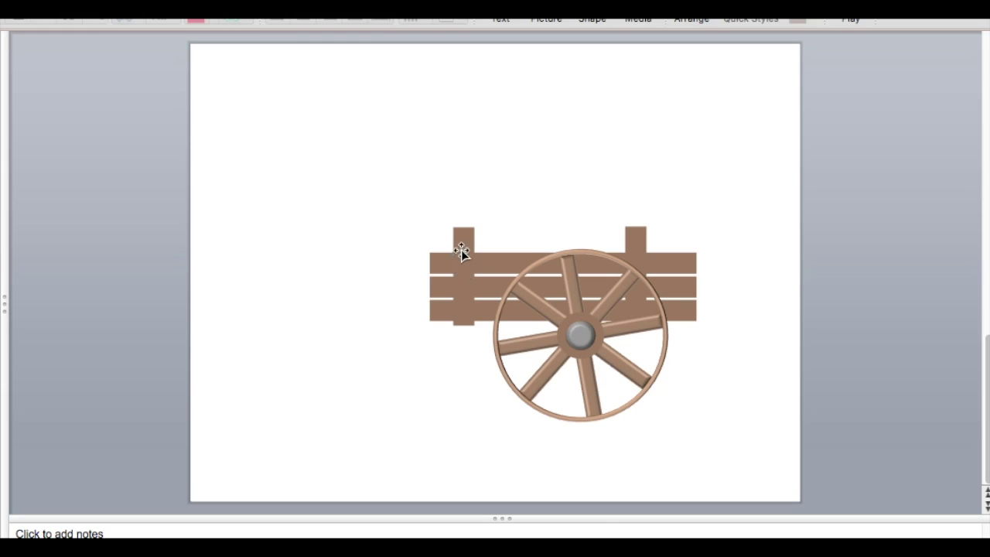
# - Turn a plank horizontal, fill it dark brown via More Colors, and send it behind the wheel
pyautogui.moveTo(396, 270); pyautogui.dragTo(397, 272)
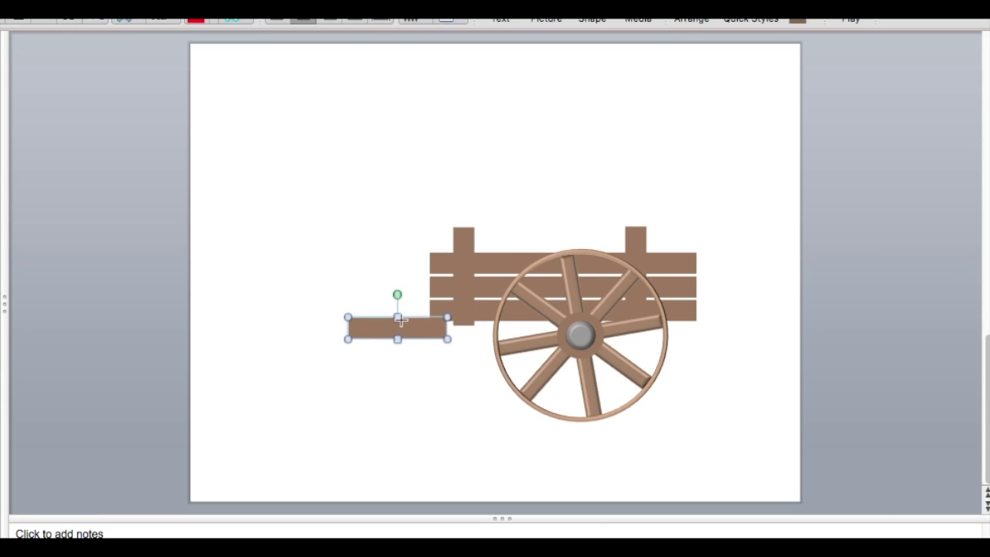
pyautogui.click(182, 16)
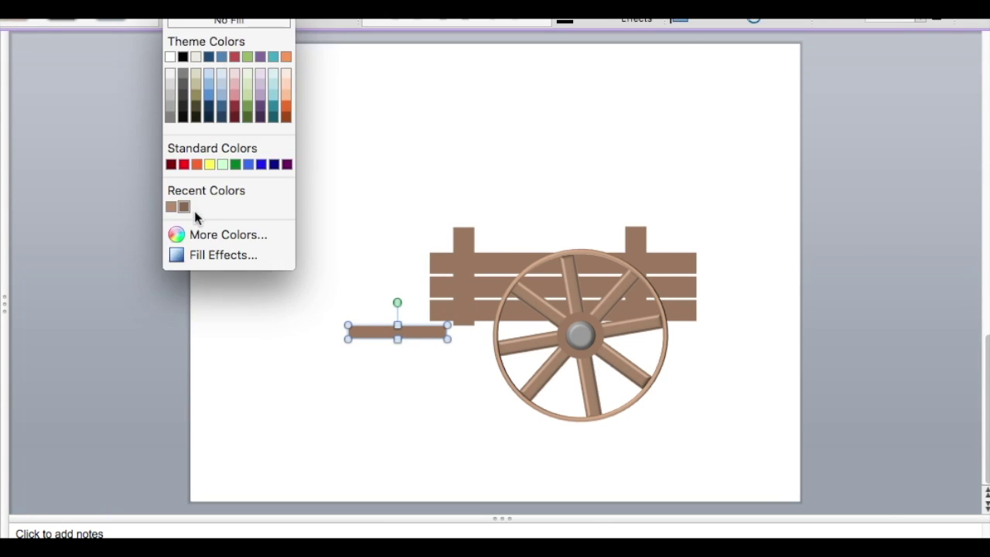
pyautogui.click(221, 232)
pyautogui.moveTo(425, 255); pyautogui.dragTo(442, 255)
pyautogui.click(465, 329)
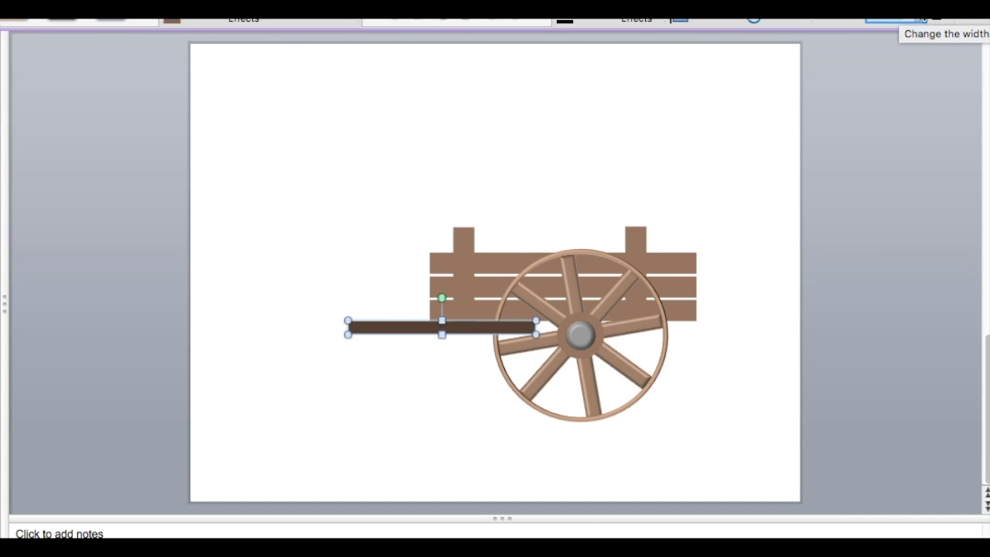
pyautogui.rightClick(393, 328)
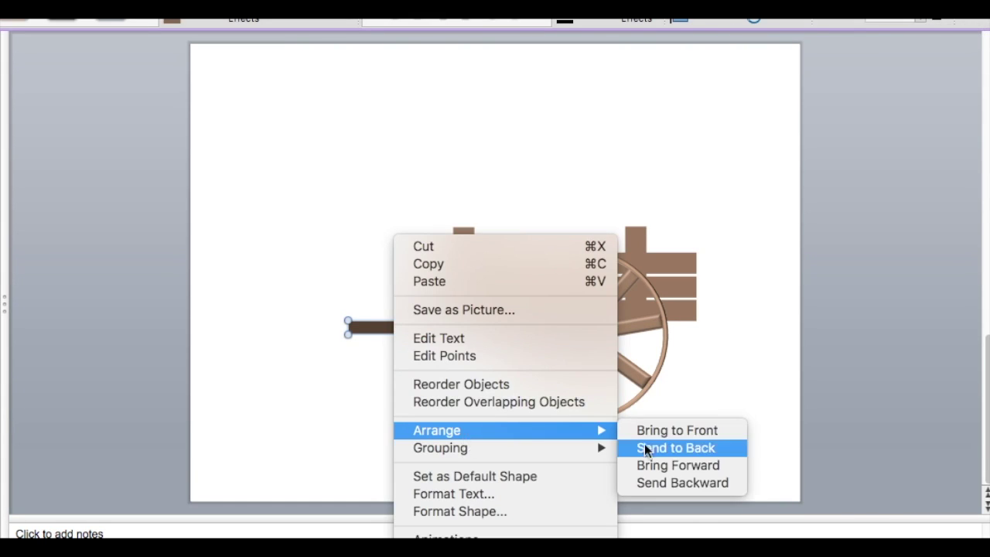
pyautogui.click(646, 447)
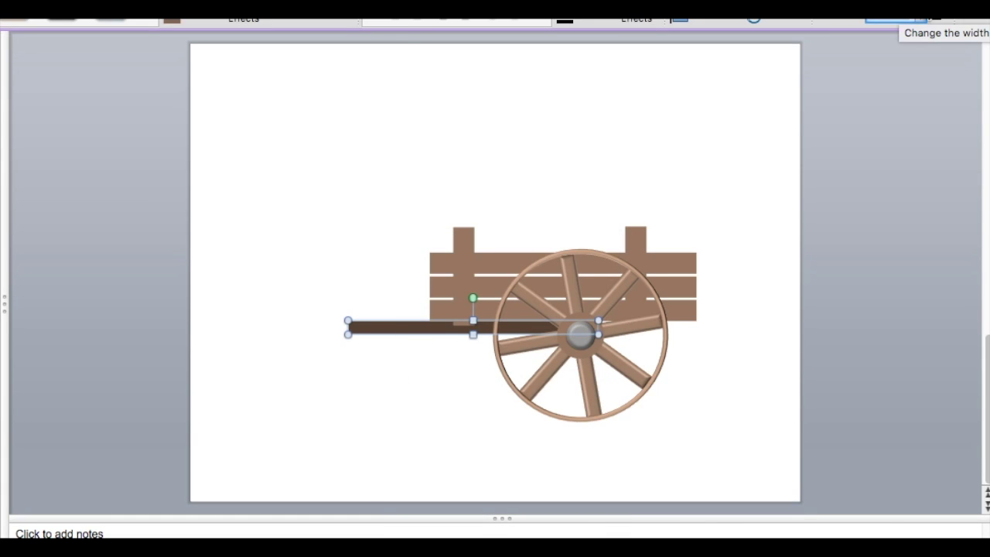
# - Slide the dark shaft left, then place a light grey copy below it
pyautogui.click(270, 424)
pyautogui.moveTo(422, 328); pyautogui.dragTo(317, 328)
pyautogui.click(323, 433)
pyautogui.click(386, 325)
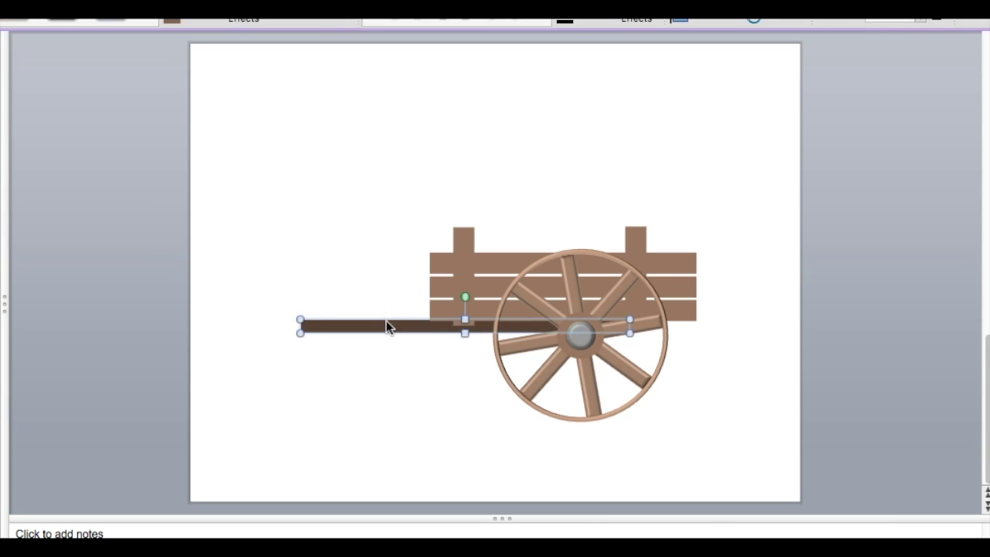
pyautogui.keyDown('ctrl'); pyautogui.moveTo(386, 325); pyautogui.dragTo(356, 403); pyautogui.keyUp('ctrl')
pyautogui.click(238, 26)
pyautogui.click(170, 104)
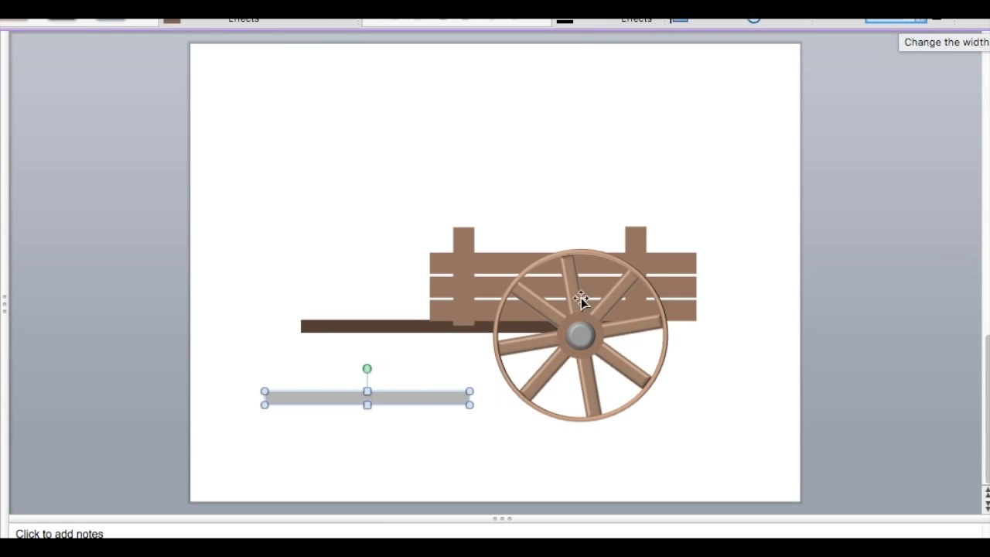
# - Stand the grey block upright on the shaft with a short dark leg behind it
pyautogui.moveTo(368, 358)
pyautogui.mouseDown()
pyautogui.moveTo(333, 392)
pyautogui.moveTo(368, 432)
pyautogui.mouseUp()
pyautogui.moveTo(406, 342); pyautogui.dragTo(248, 377)
pyautogui.click(358, 329)
pyautogui.press('Return')
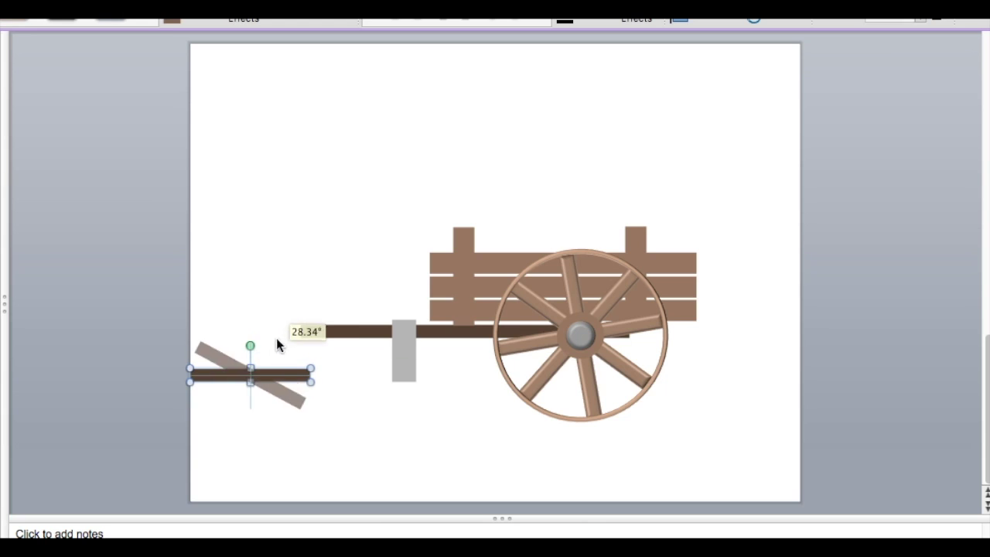
pyautogui.moveTo(250, 354); pyautogui.dragTo(403, 364)
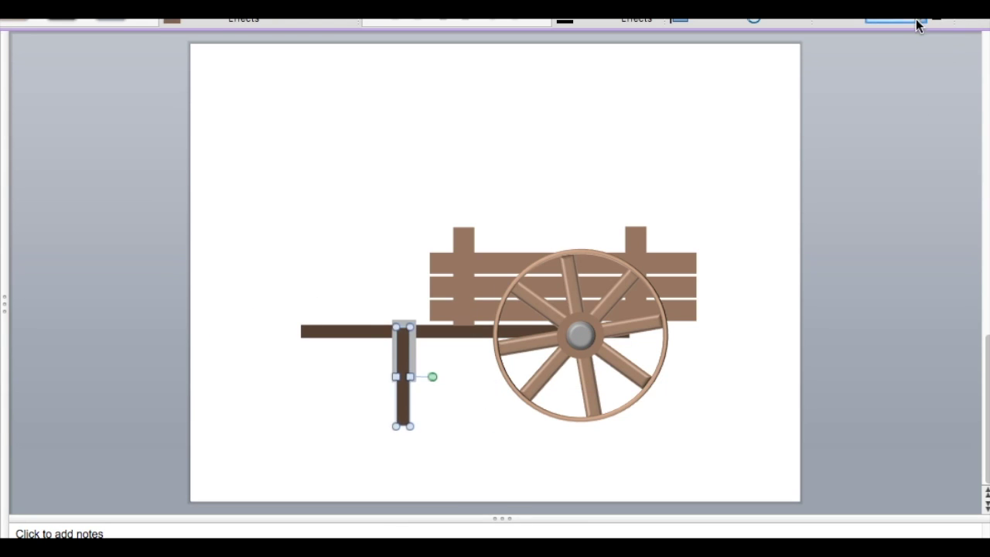
pyautogui.rightClick(404, 371)
pyautogui.click(672, 482)
pyautogui.moveTo(740, 166); pyautogui.dragTo(640, 475)
# - Lengthen the shaft to the cart's right end and nudge it slightly right
pyautogui.click(446, 335)
pyautogui.click(920, 190)
pyautogui.click(449, 334)
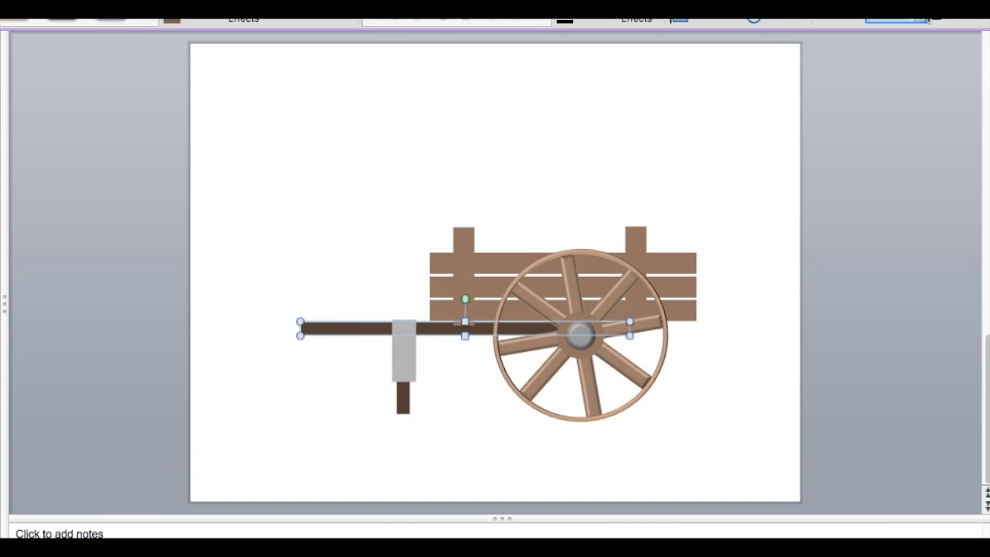
pyautogui.press('Return')
pyautogui.press('Right')
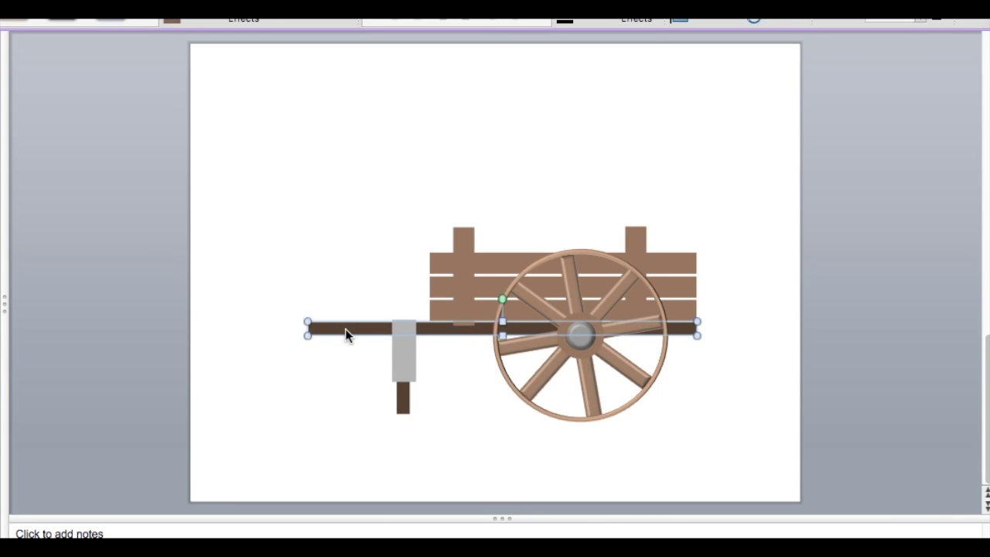
pyautogui.click(761, 286)
# - Group all the cart parts into one object and move it up slightly
pyautogui.moveTo(739, 174); pyautogui.dragTo(341, 510)
pyautogui.rightClick(493, 301)
pyautogui.click(742, 465)
pyautogui.moveTo(657, 299); pyautogui.dragTo(647, 259)
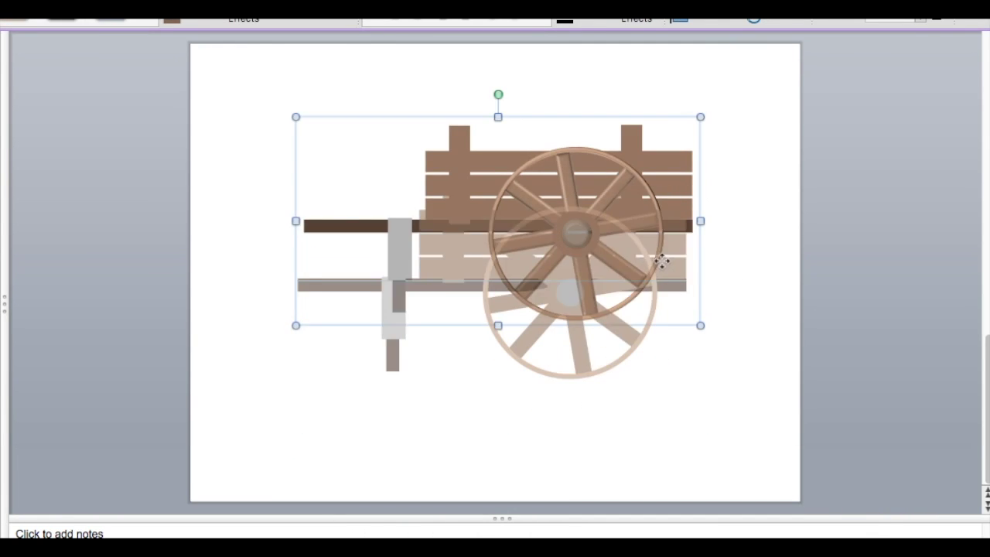
# - Add WordArt below the cart reading 'EPCAD PROJECT 1 DONE!'
pyautogui.click(522, 91)
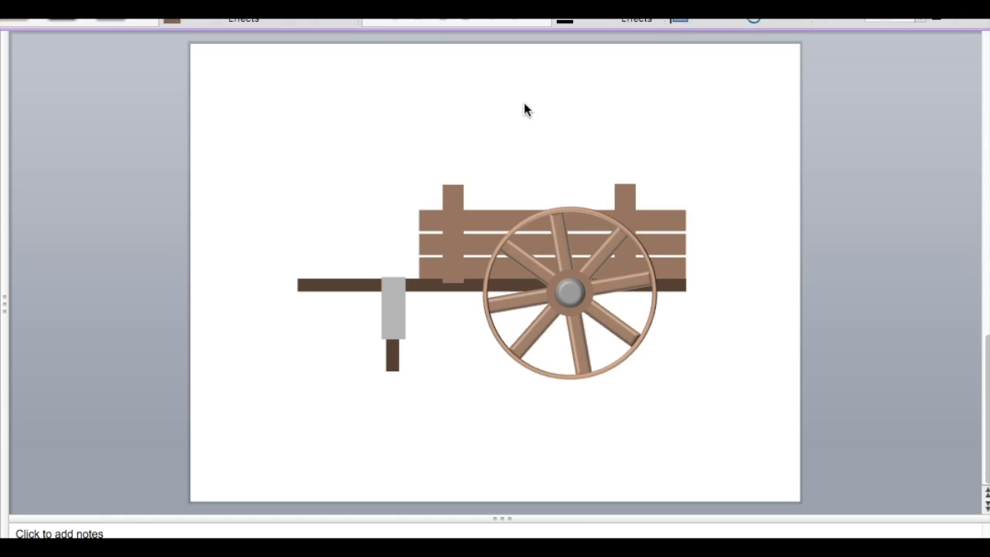
pyautogui.moveTo(495, 276); pyautogui.dragTo(437, 400)
pyautogui.write('EPCAD PROJECT 1')
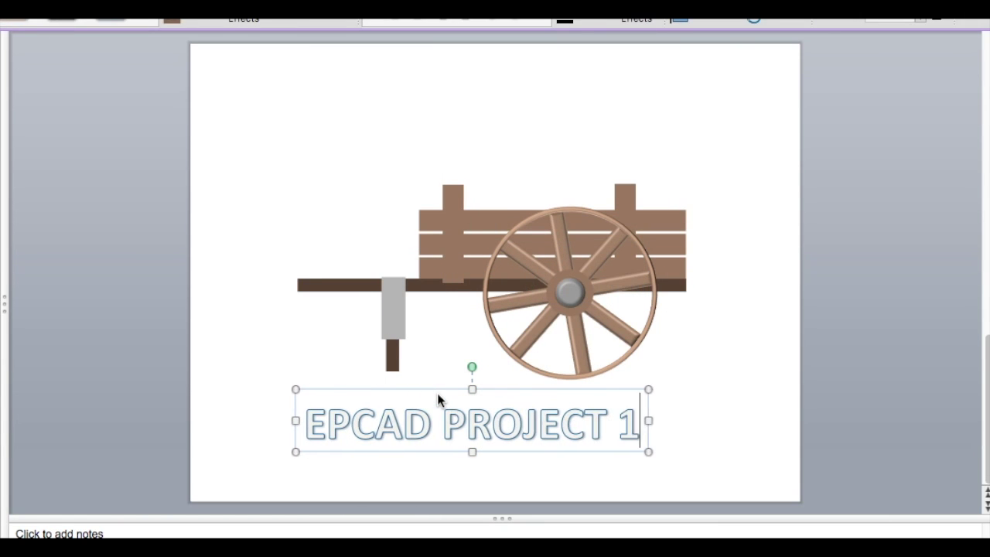
pyautogui.write(' DONE!')
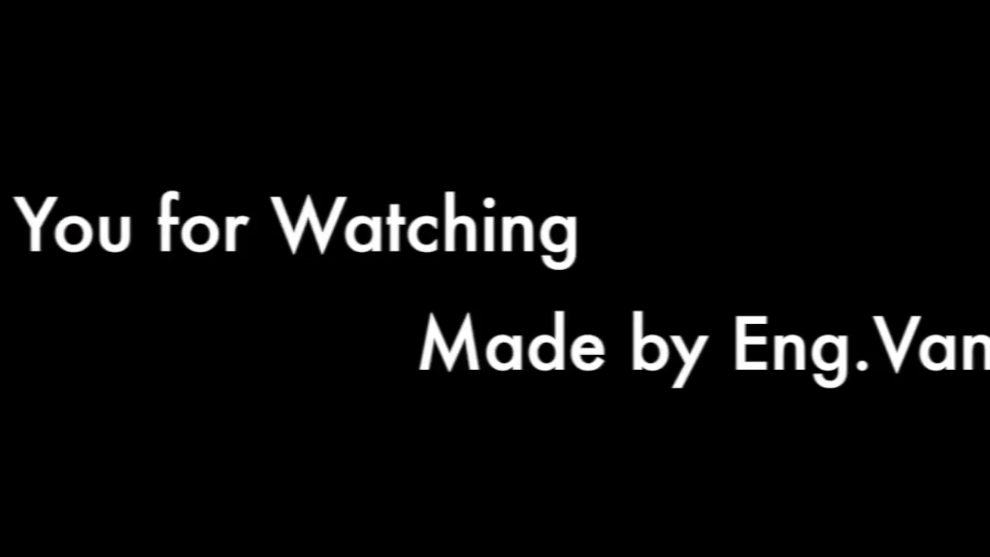